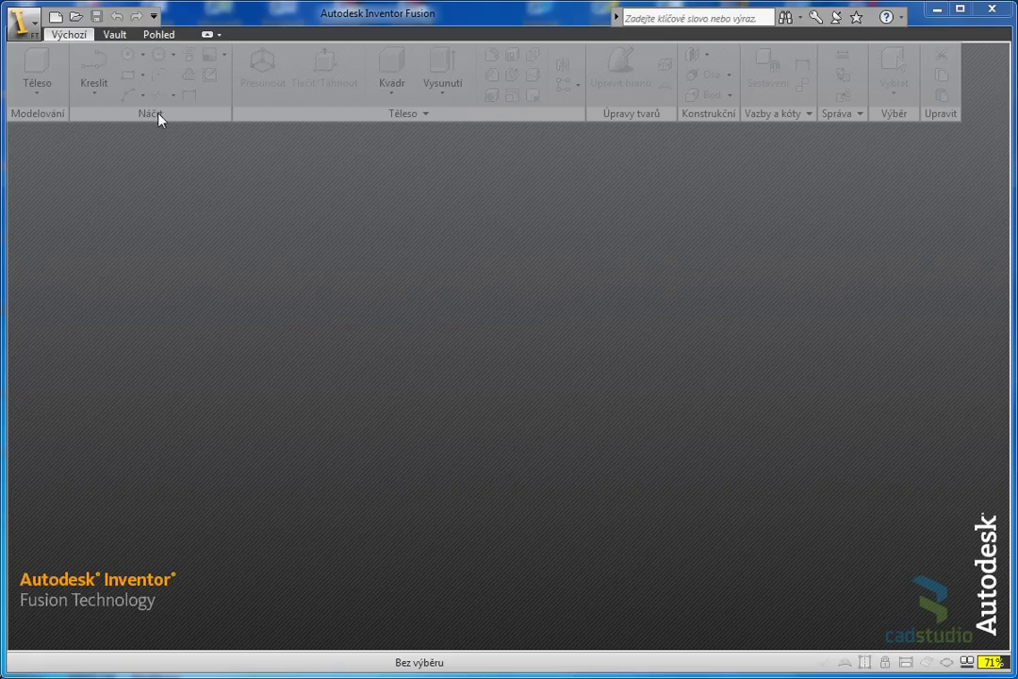
Open the HQLa132P.STEP motor-fan model from the recent documents list as Dokument 8
click(36, 23)
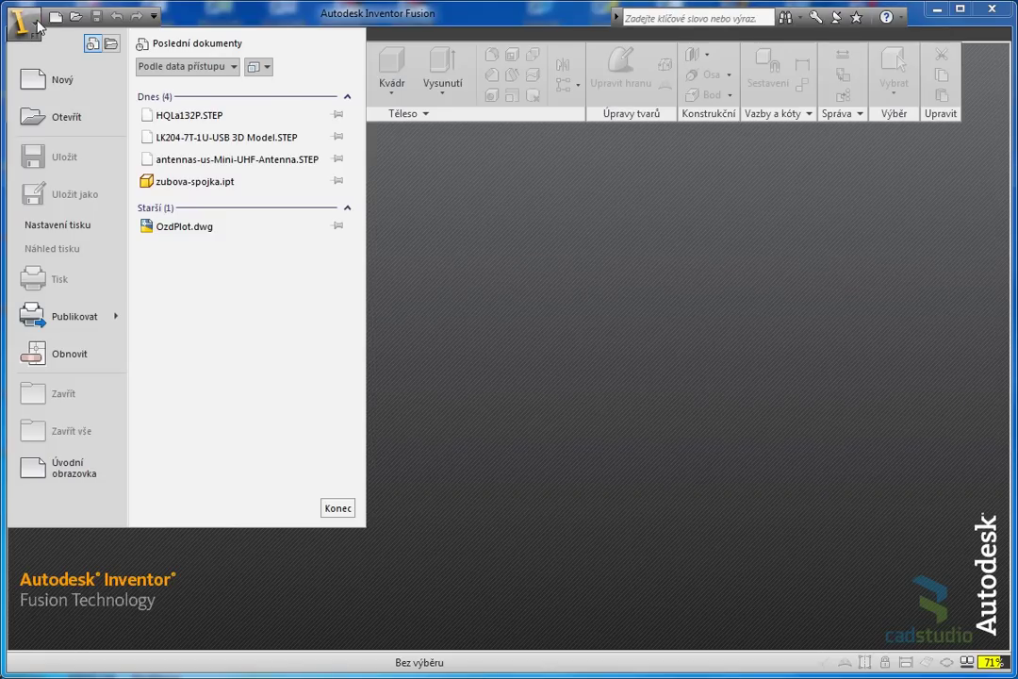
click(182, 115)
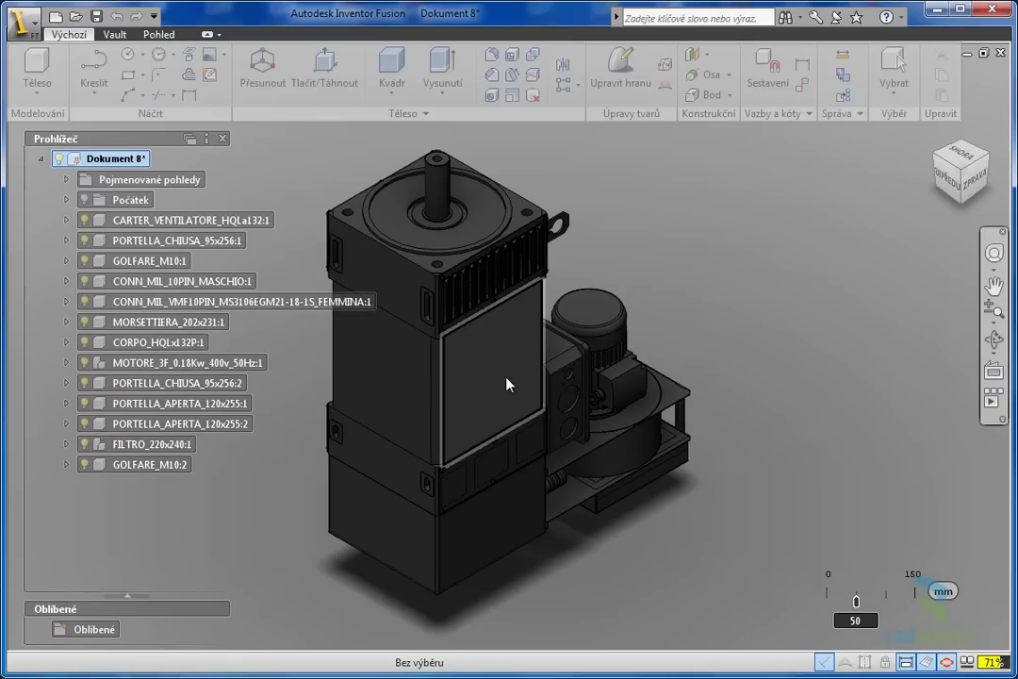
mouse_move(987, 159)
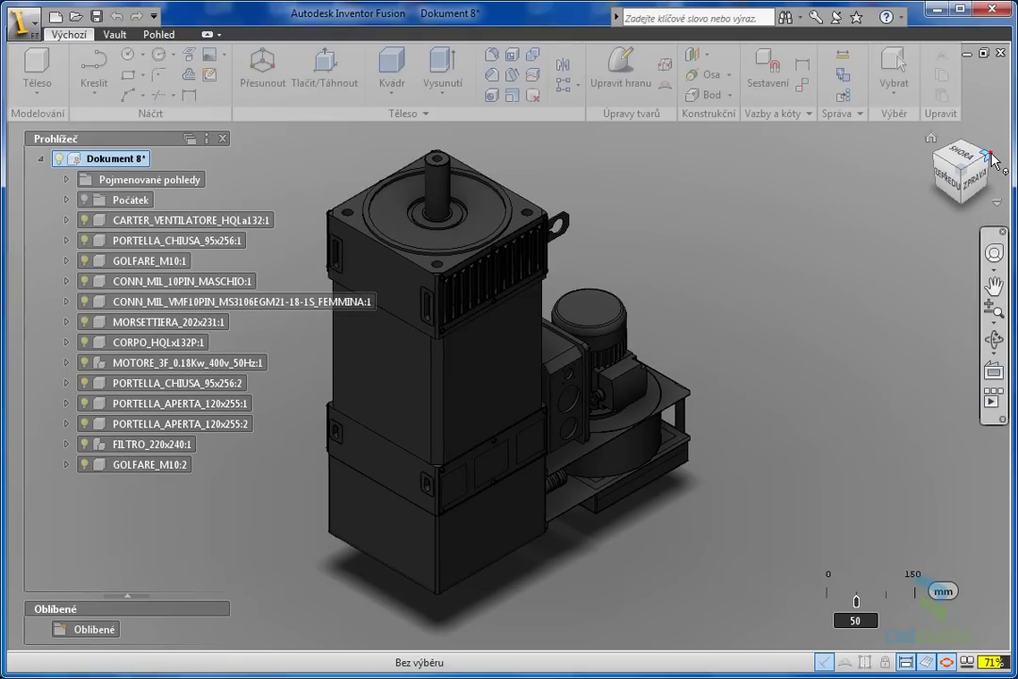
Turn to an isometric view, zoom in, and open the Materiál setting for CARTER_VENTILATORE_HQLa132:1
click(990, 157)
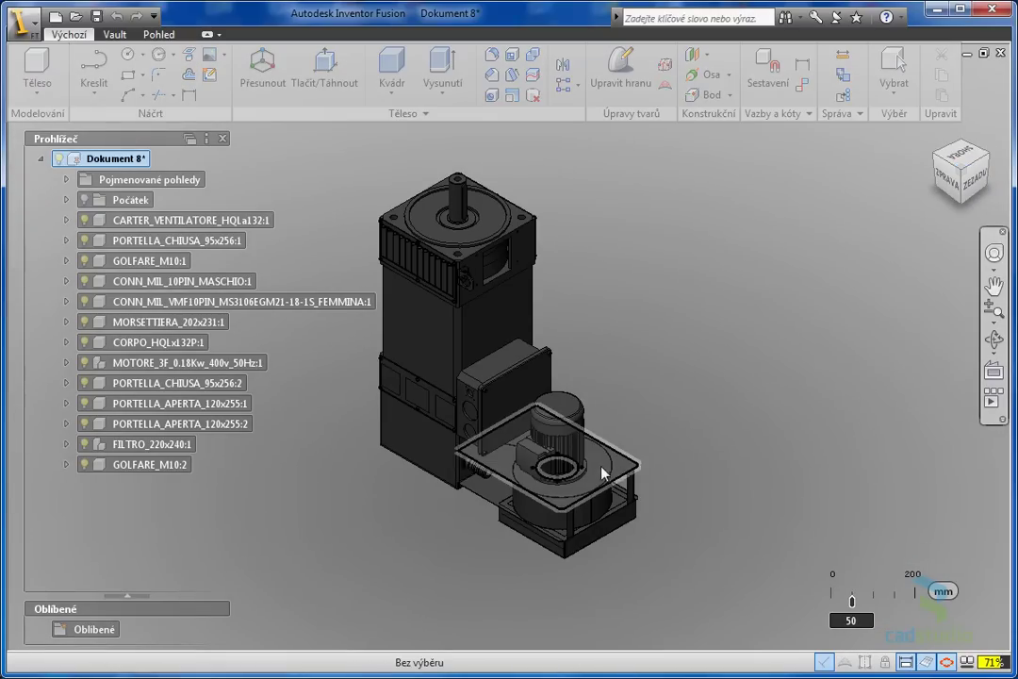
scroll(584, 476, up, 1)
scroll(556, 477, up, 1)
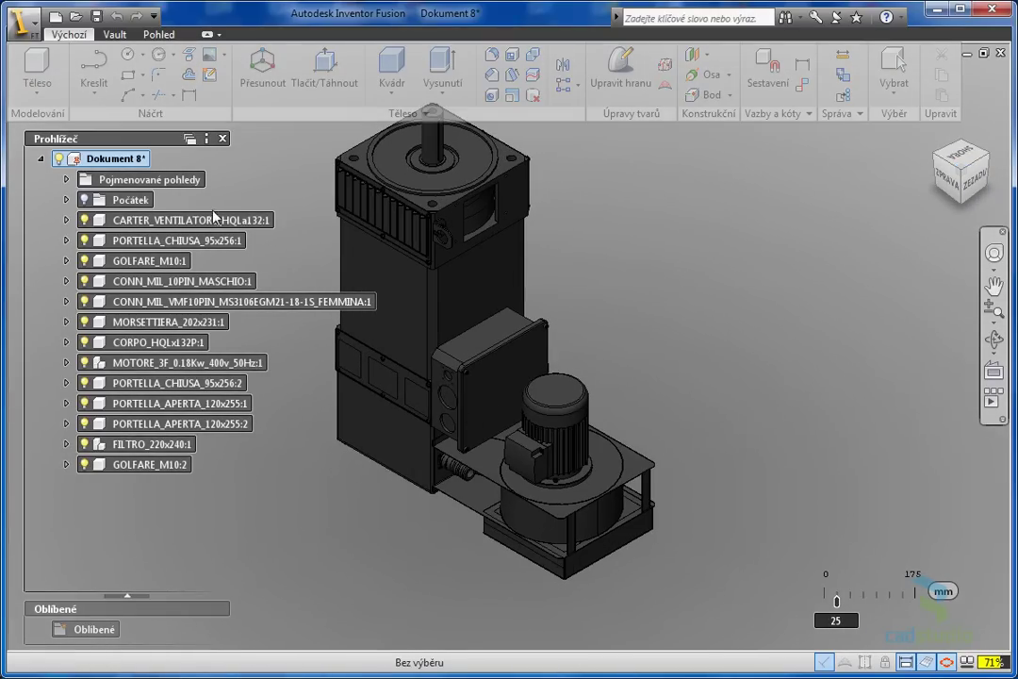
right_click(207, 221)
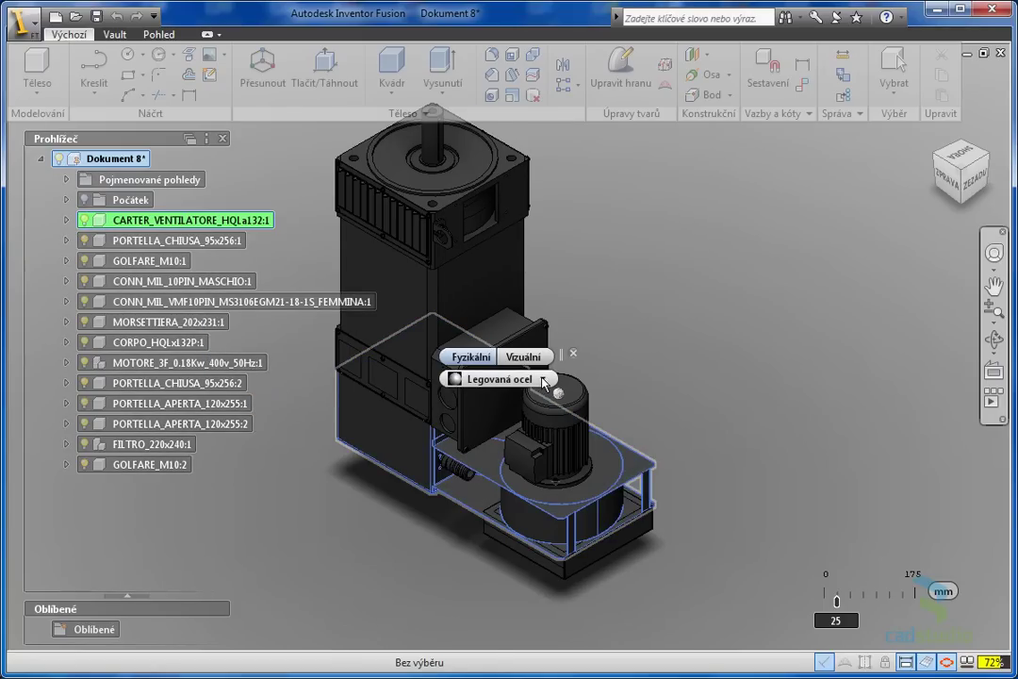
Change the fan housing material from Legovaná ocel to Plastic, PET, making it transparent
click(542, 379)
drag(665, 411, 663, 481)
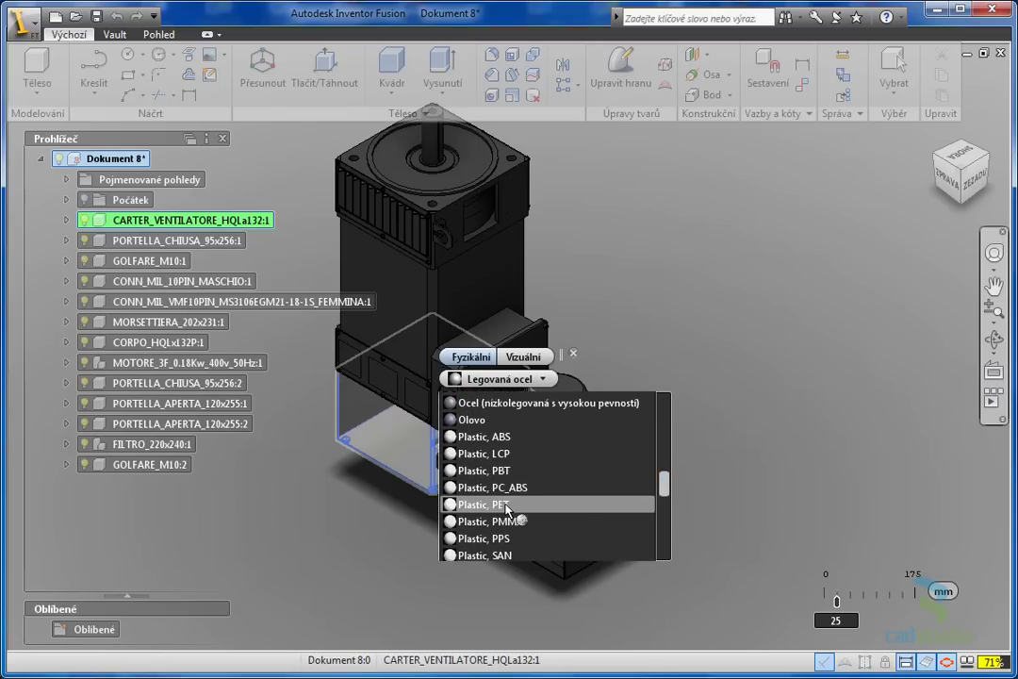
click(528, 504)
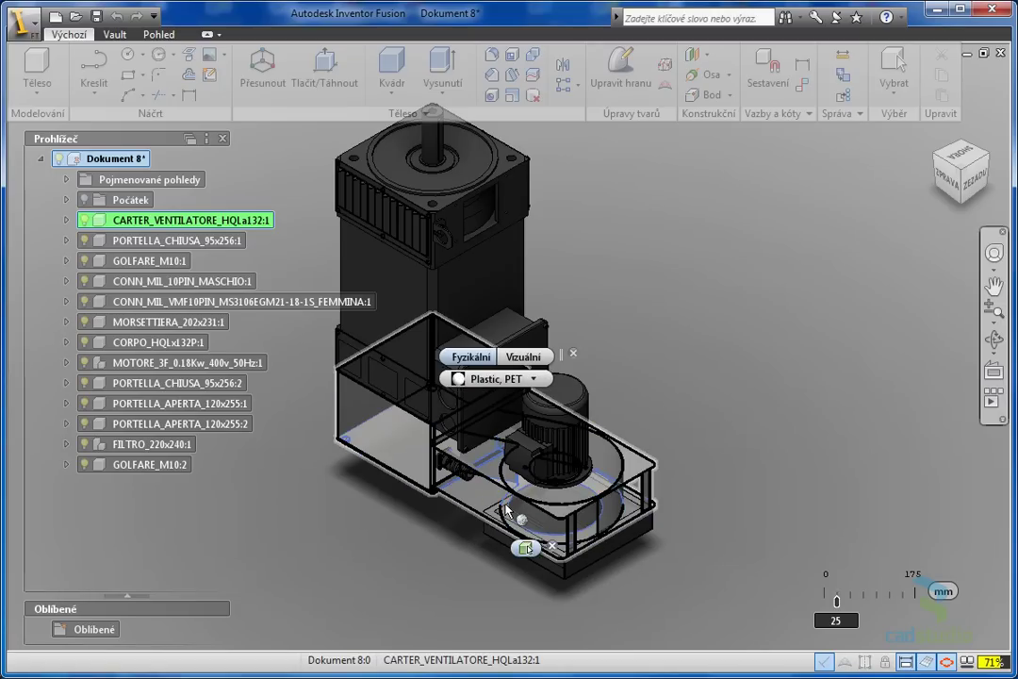
right_click(641, 382)
click(689, 380)
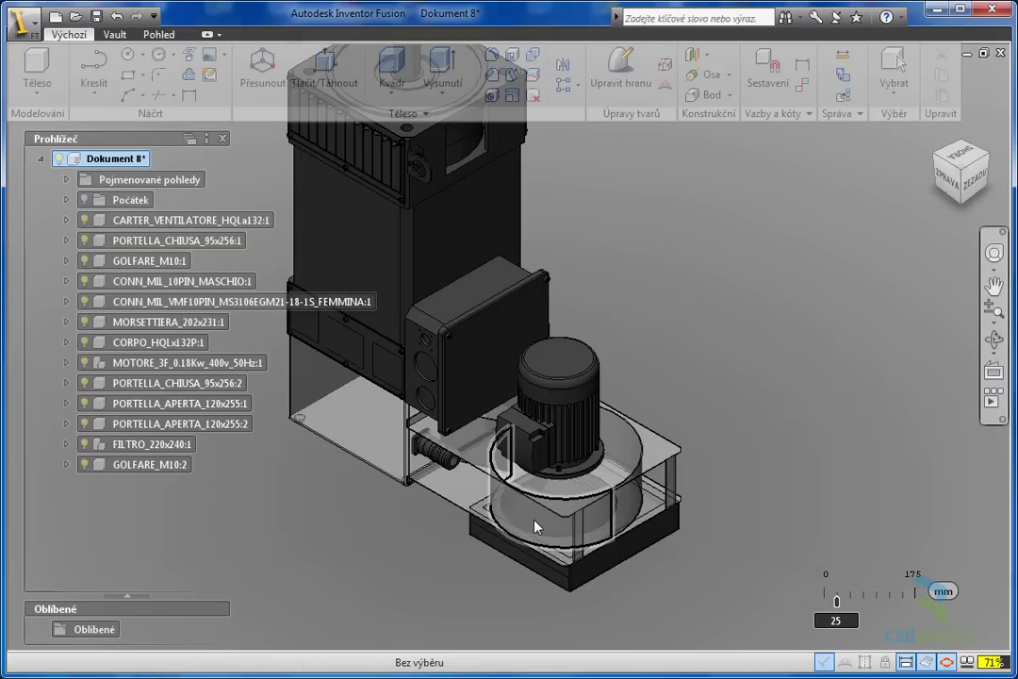
Orbit and zoom to view the fan inside its transparent housing from the rear-left
scroll(539, 524, up, 3)
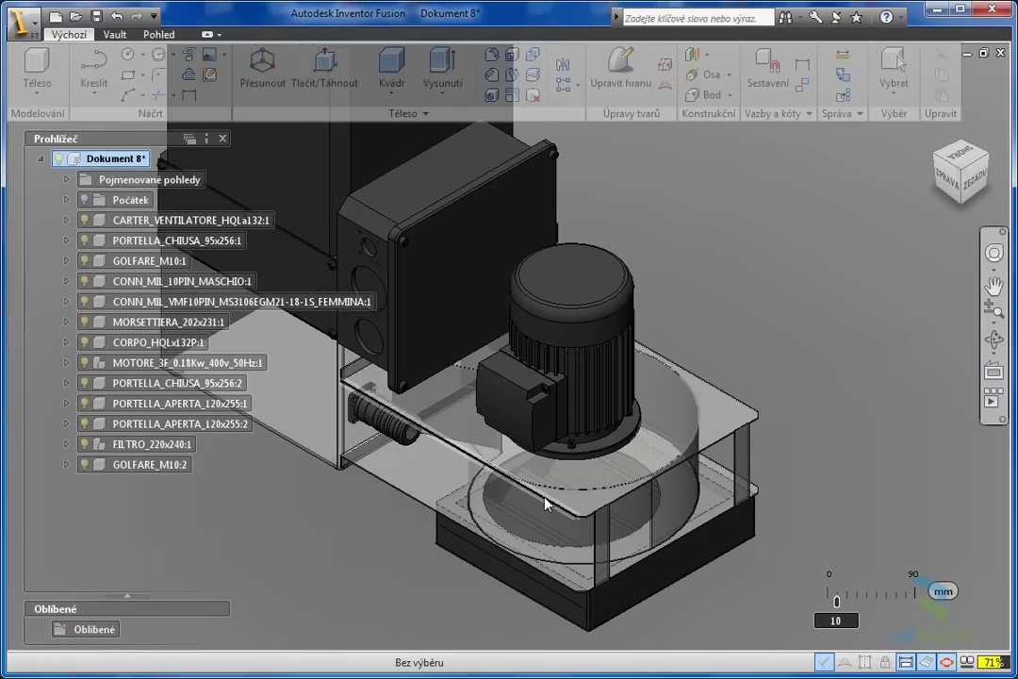
mouse_move(523, 505)
shift+middle_down()
mouse_move(561, 494)
mouse_move(532, 327)
mouse_move(529, 390)
mouse_move(498, 411)
mouse_move(432, 425)
mouse_move(497, 429)
shift+middle_up()
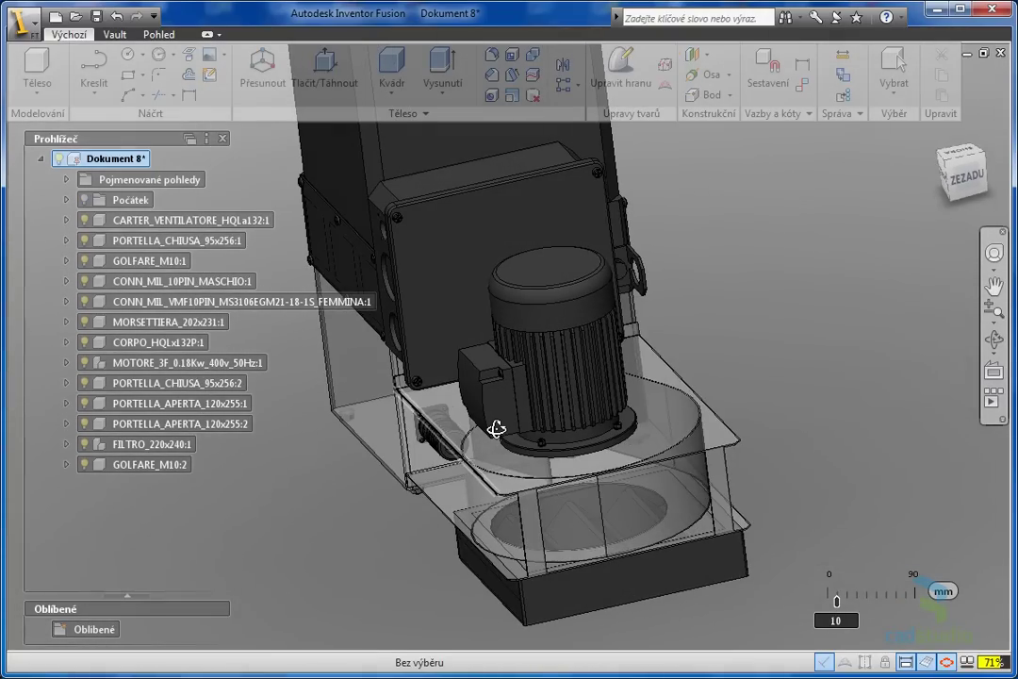
click(980, 156)
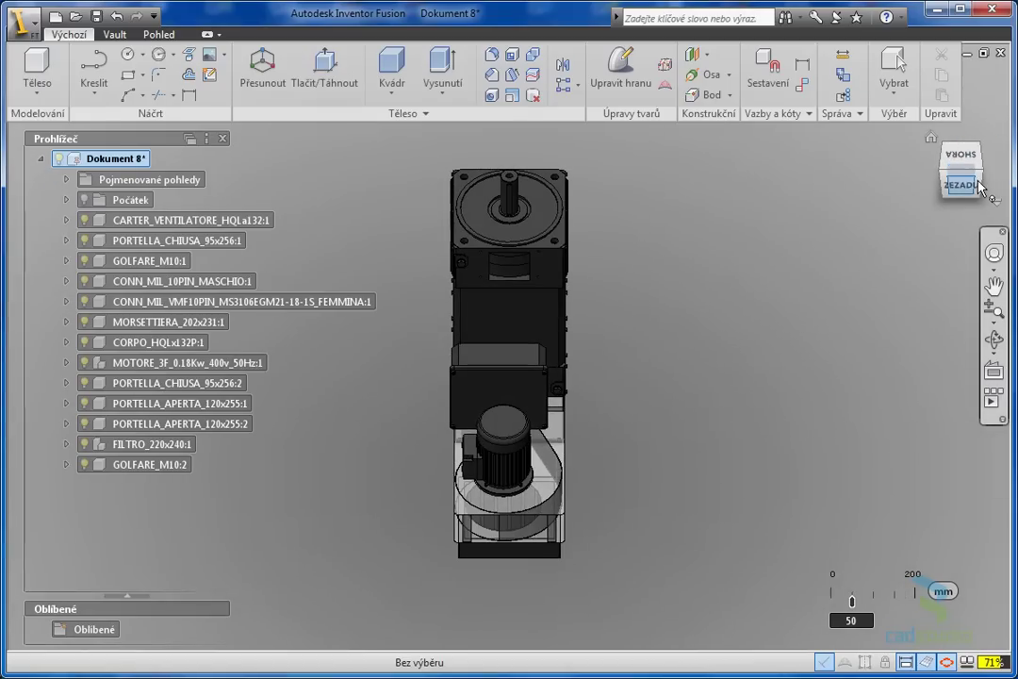
click(981, 170)
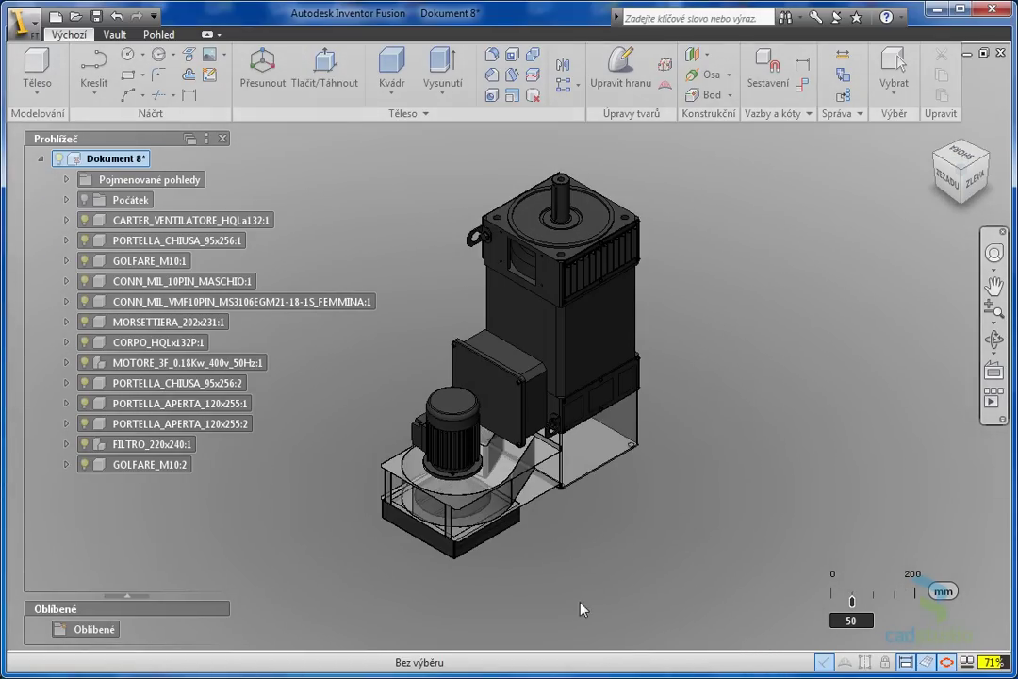
scroll(482, 561, down, 2)
scroll(482, 559, down, 1)
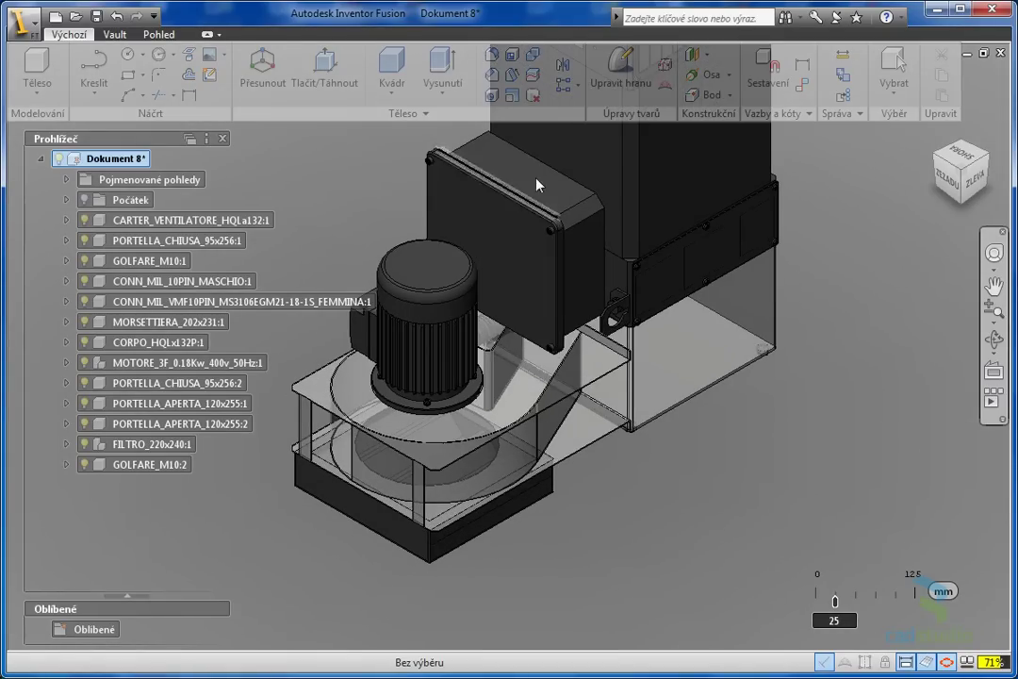
Drill a 15 mm diameter, 20 mm deep hole into the housing's top plate near its front corner
click(493, 96)
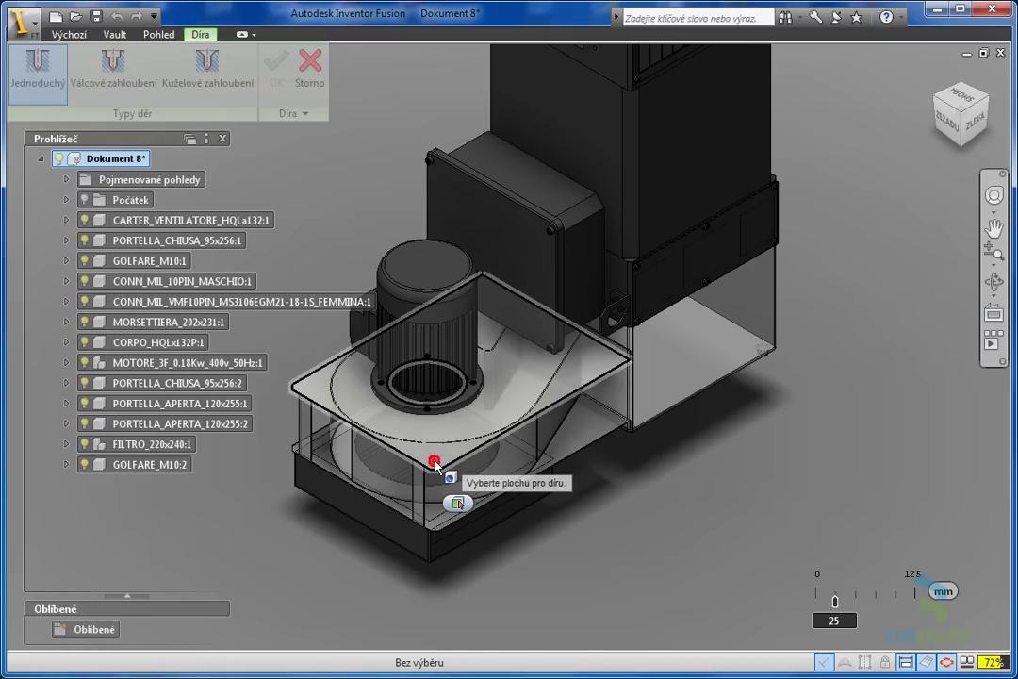
click(435, 462)
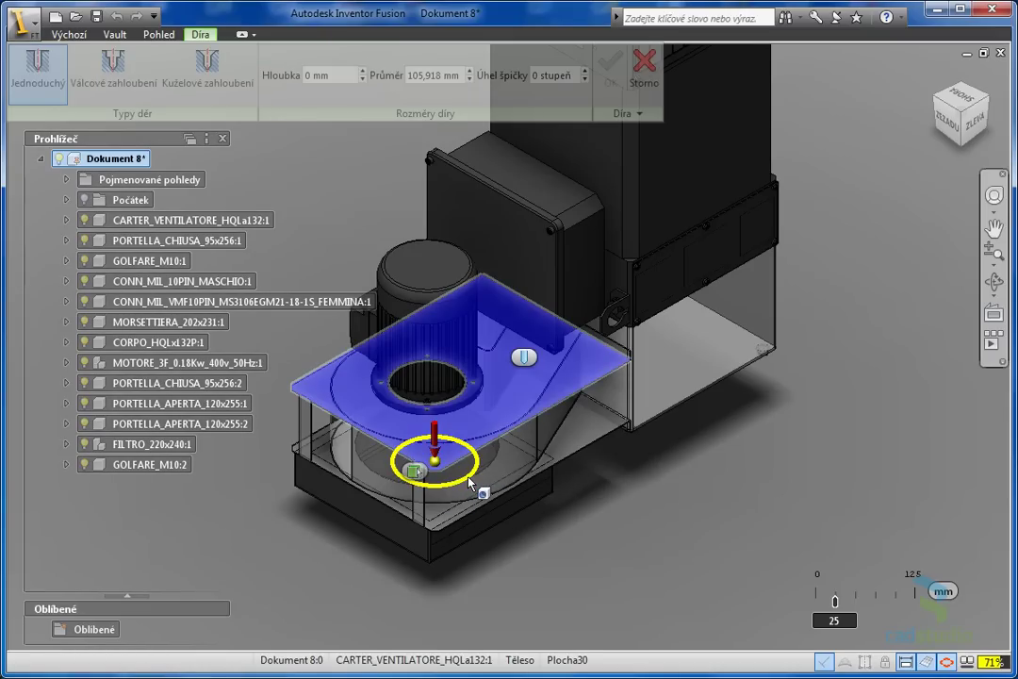
drag(469, 481, 441, 468)
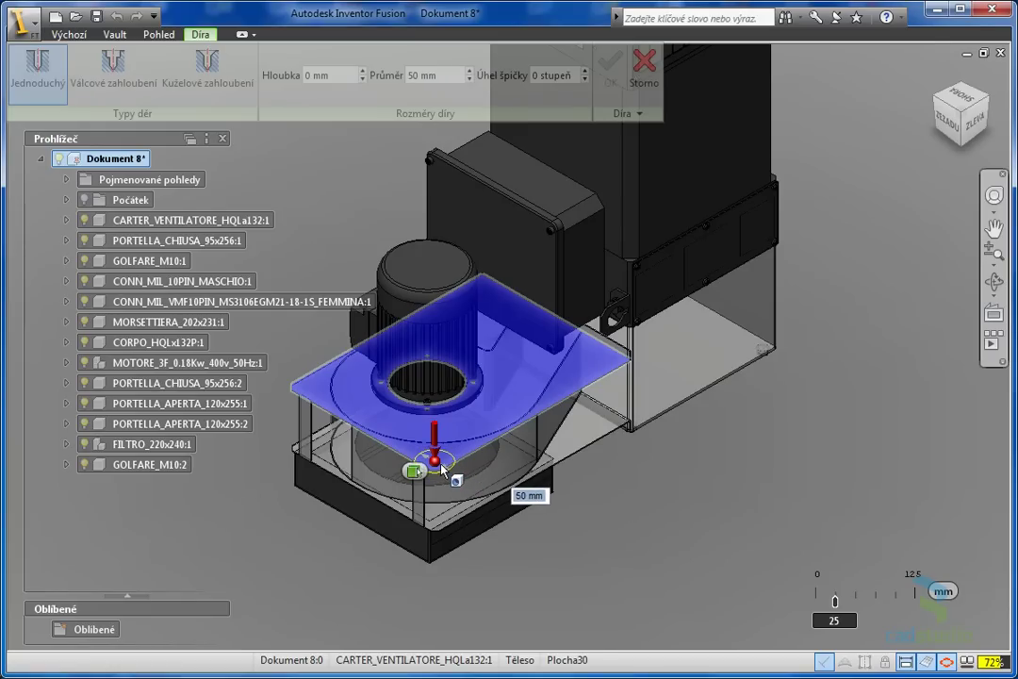
scroll(441, 468, up, 1)
scroll(441, 467, up, 1)
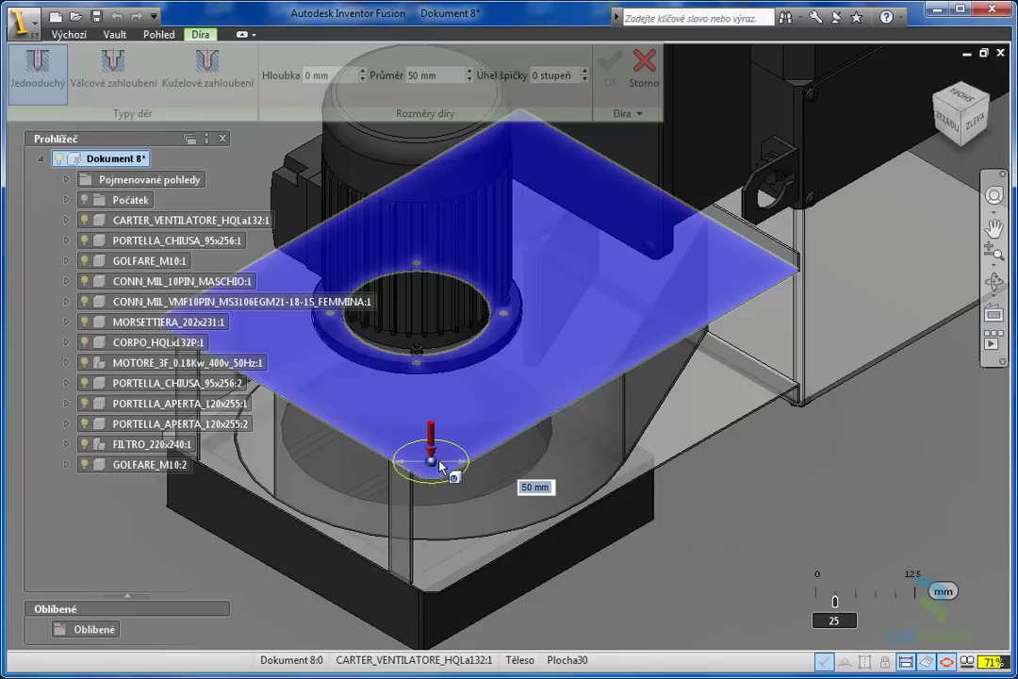
scroll(439, 464, up, 2)
mouse_move(478, 463)
mouse_down()
mouse_move(456, 470)
mouse_move(443, 460)
mouse_up()
mouse_move(526, 480)
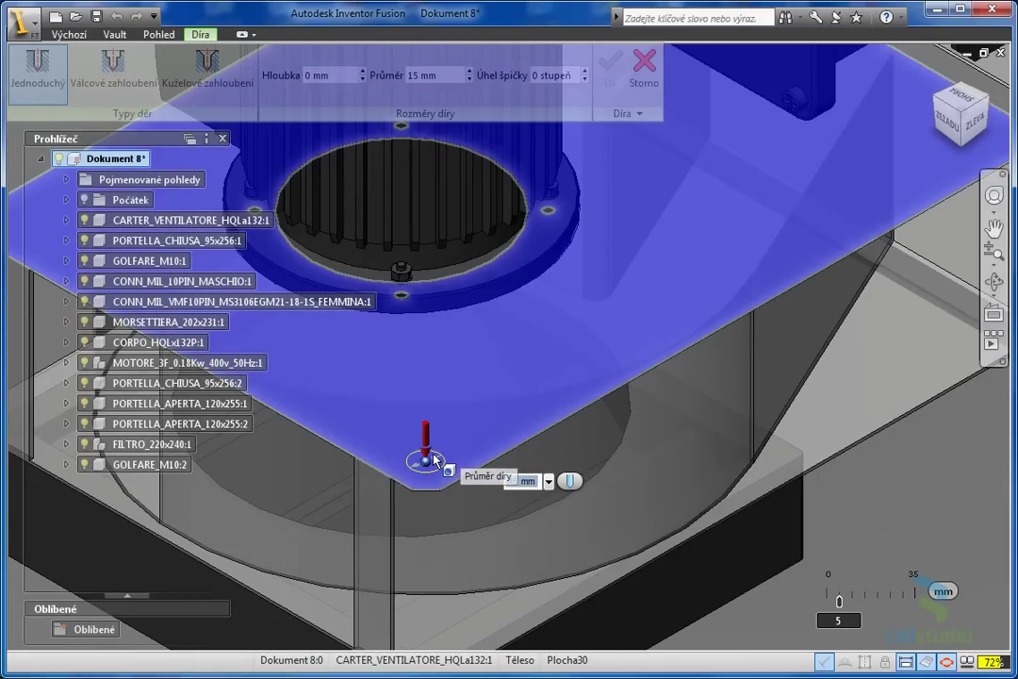
drag(427, 454, 429, 500)
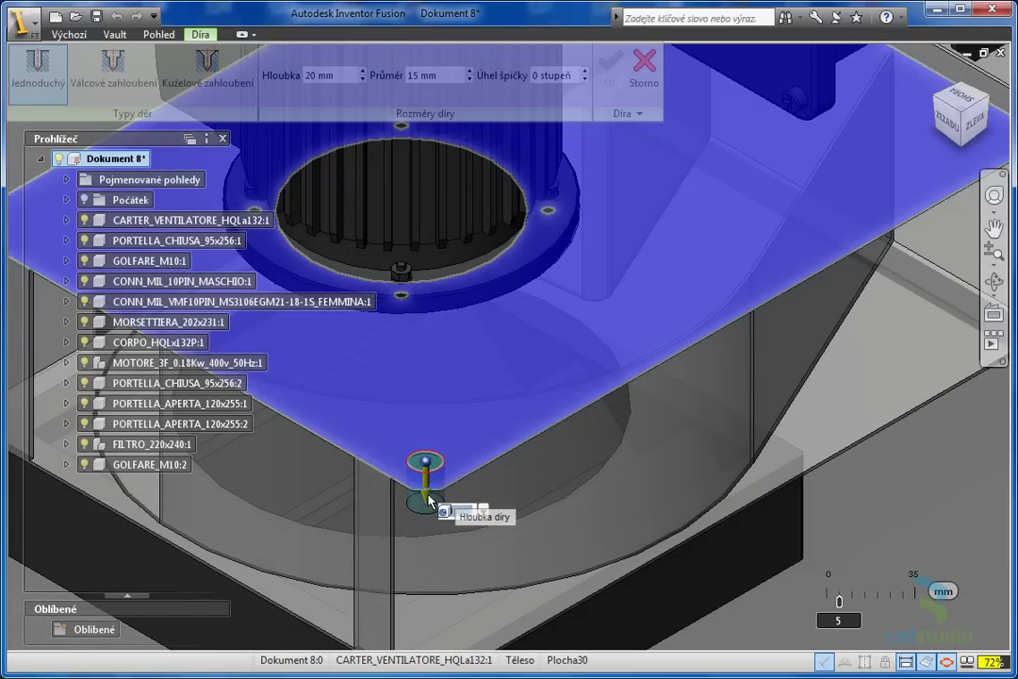
right_click(451, 476)
click(512, 474)
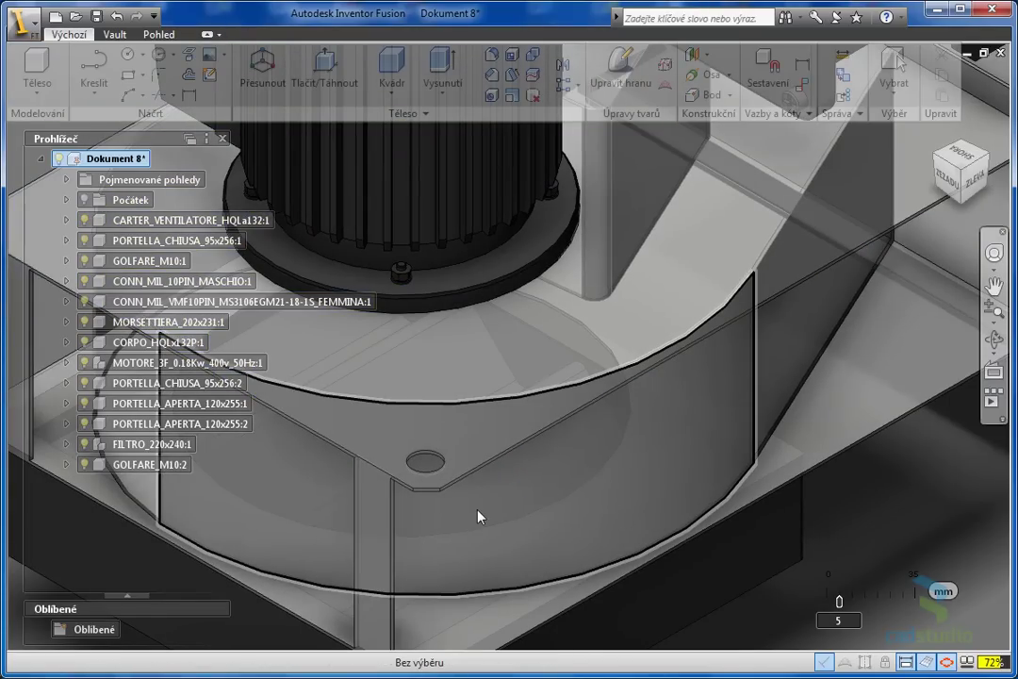
Check the new hole, fit the whole model, then zoom to the motor top beside the terminal box
shift+middle_drag(490, 527, 491, 529)
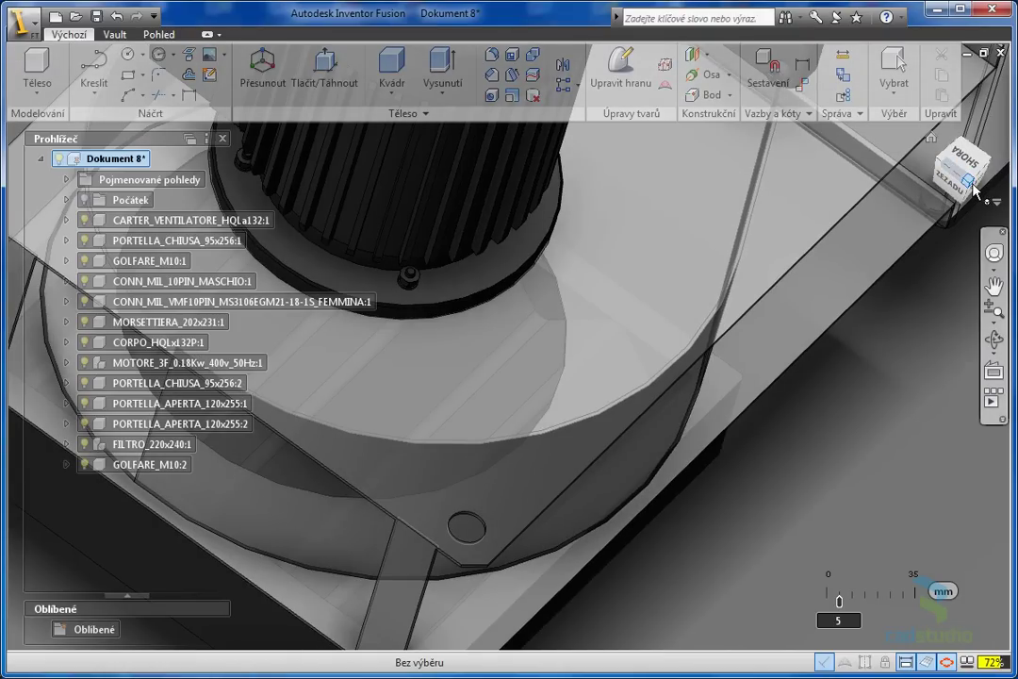
click(969, 182)
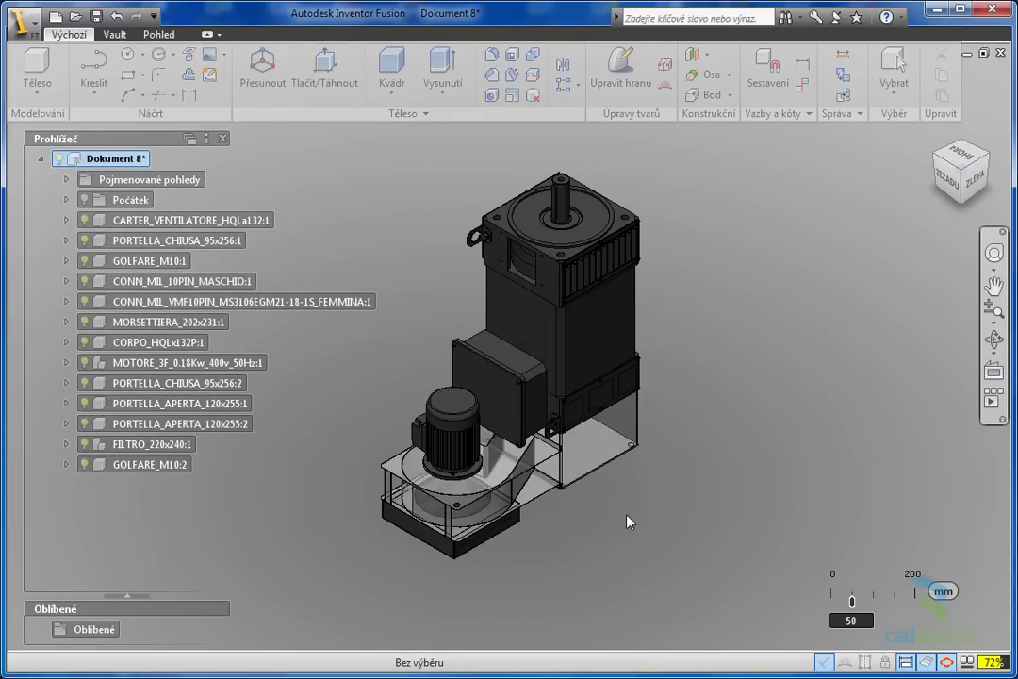
scroll(453, 406, up, 1)
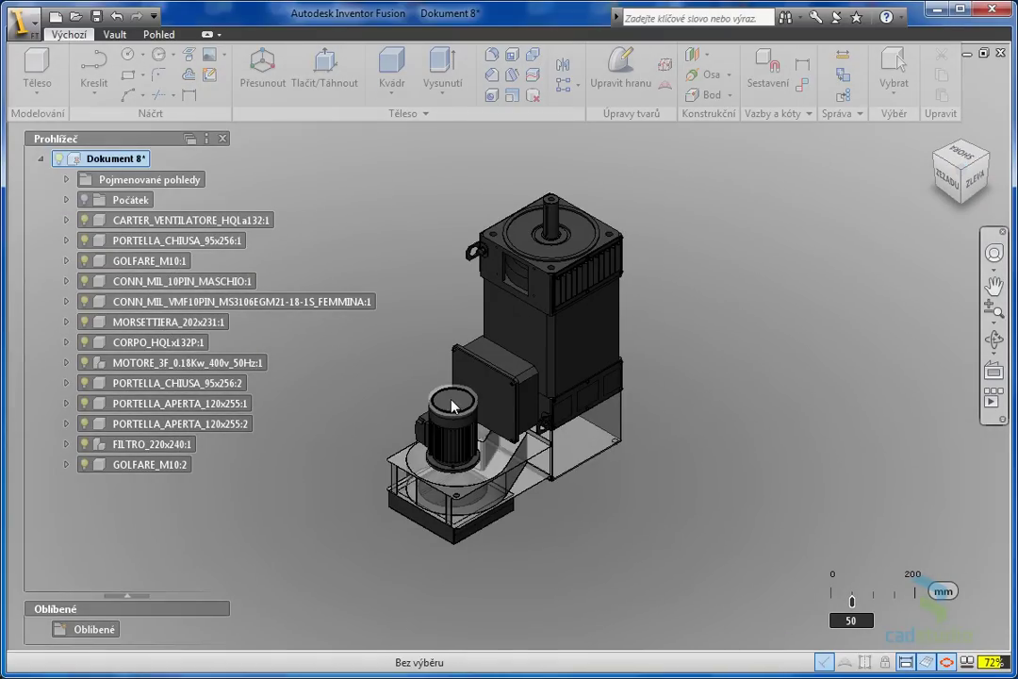
scroll(453, 406, down, 2)
scroll(453, 406, down, 2)
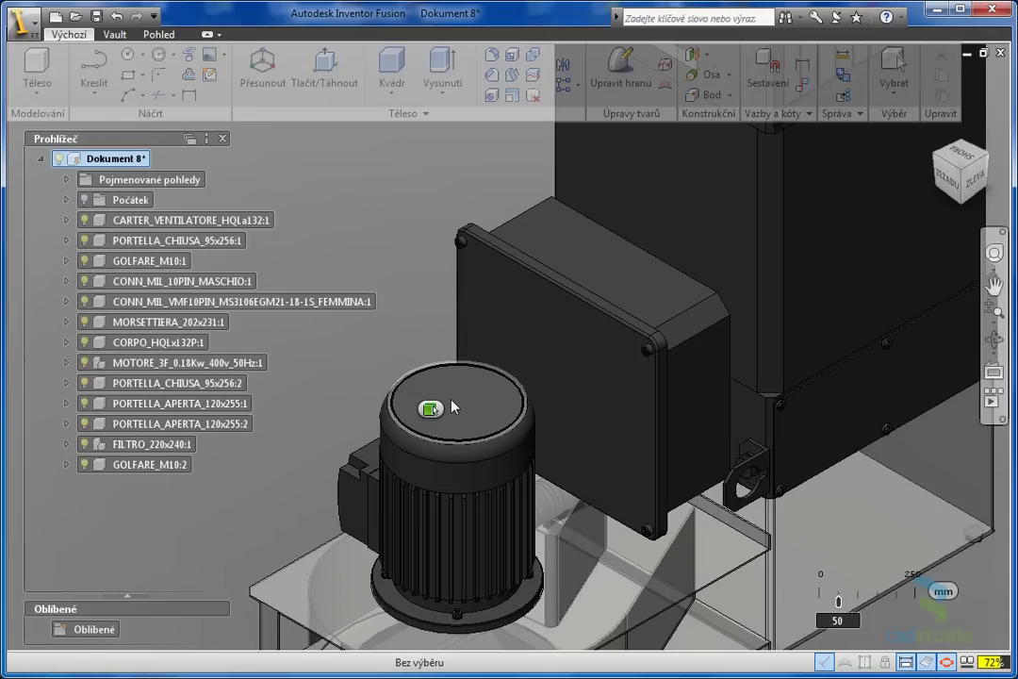
Sketch a Kružnice circle centred on the fan motor's top cap
click(125, 56)
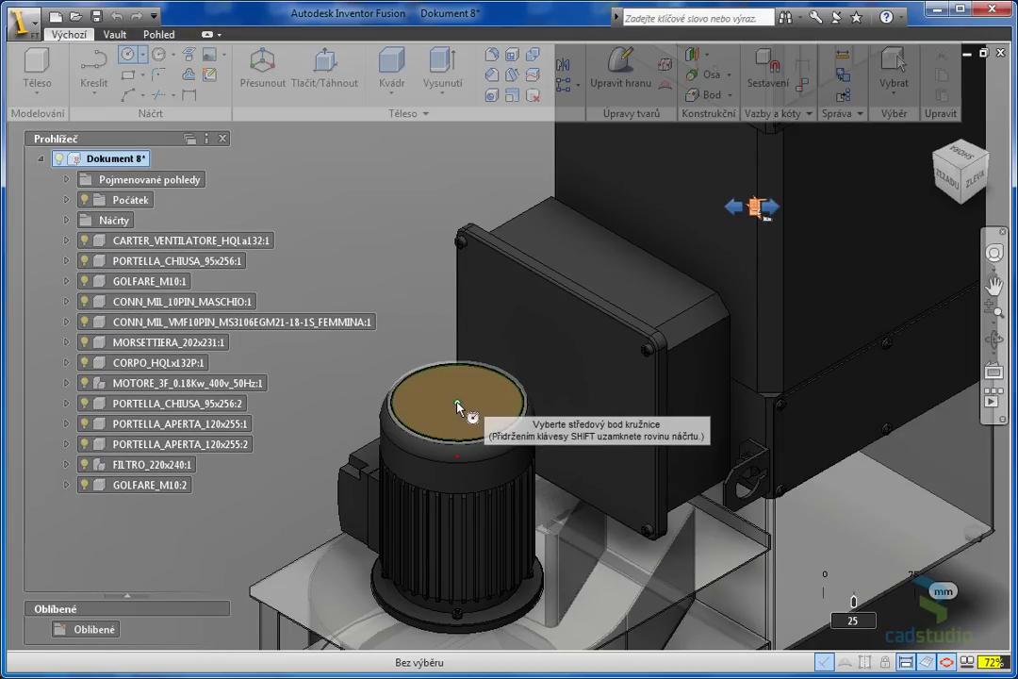
click(456, 406)
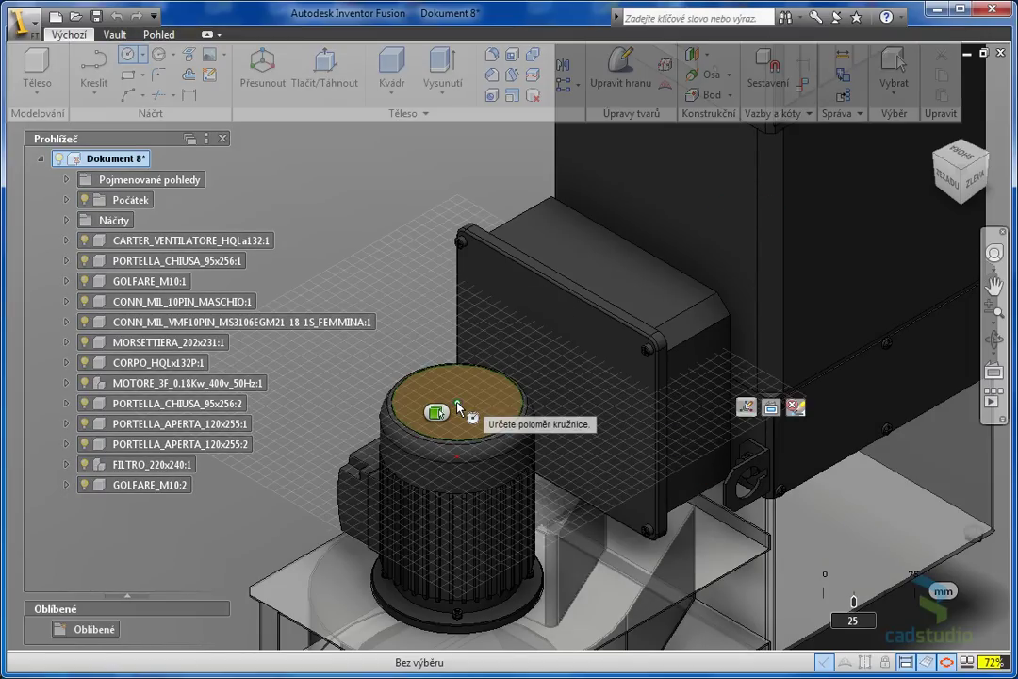
scroll(460, 405, up, 1)
scroll(467, 405, up, 2)
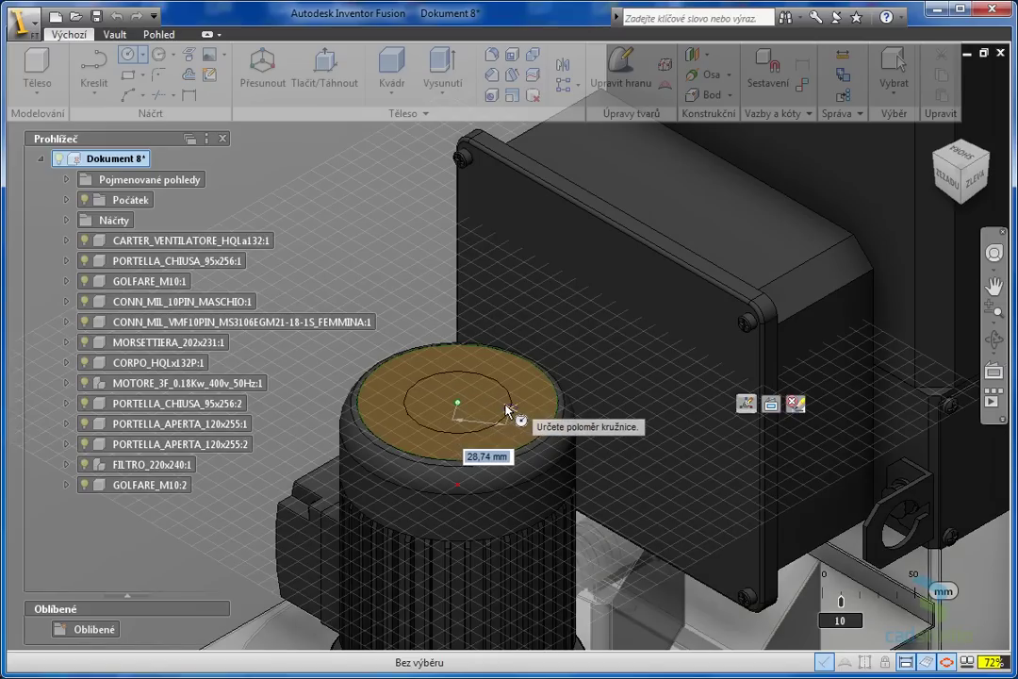
click(507, 406)
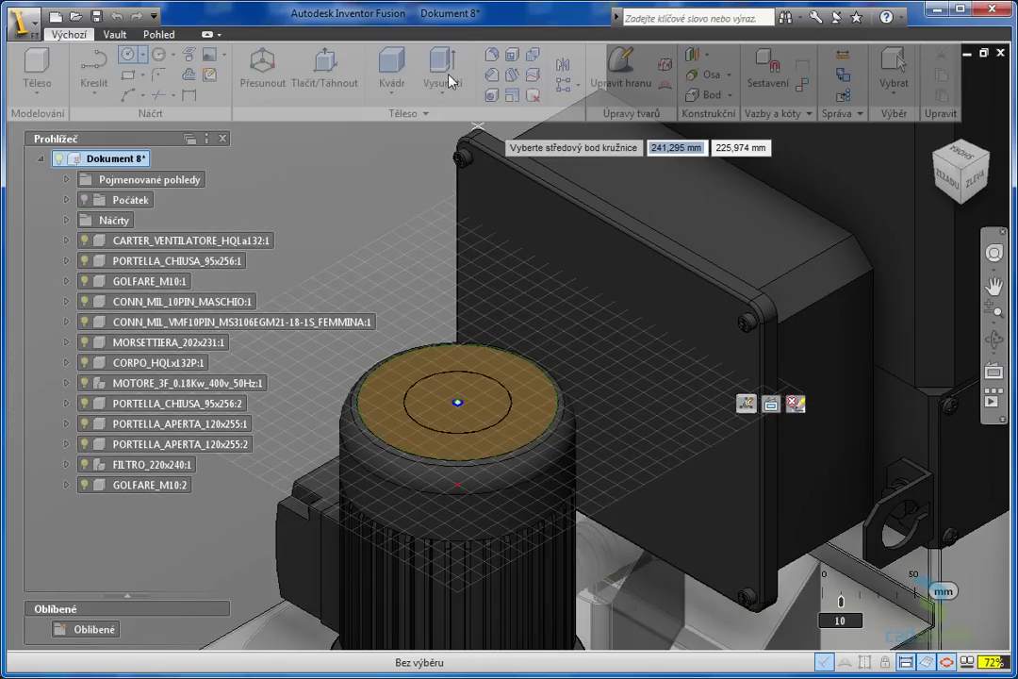
Extrude the motor-top circle 10 mm upward into a raised disc
click(442, 70)
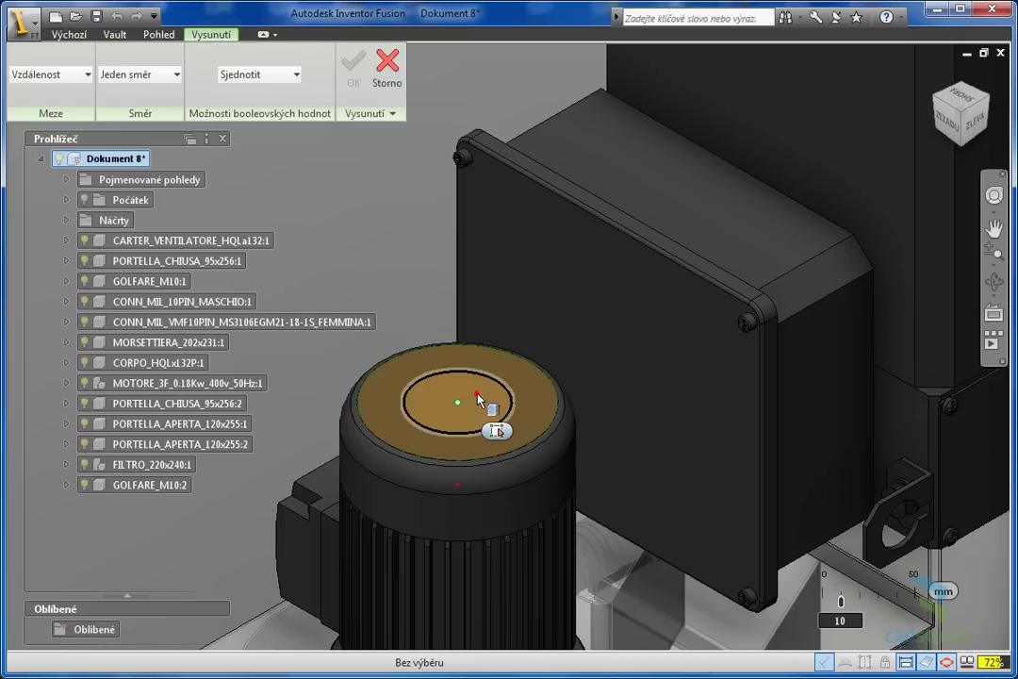
click(478, 399)
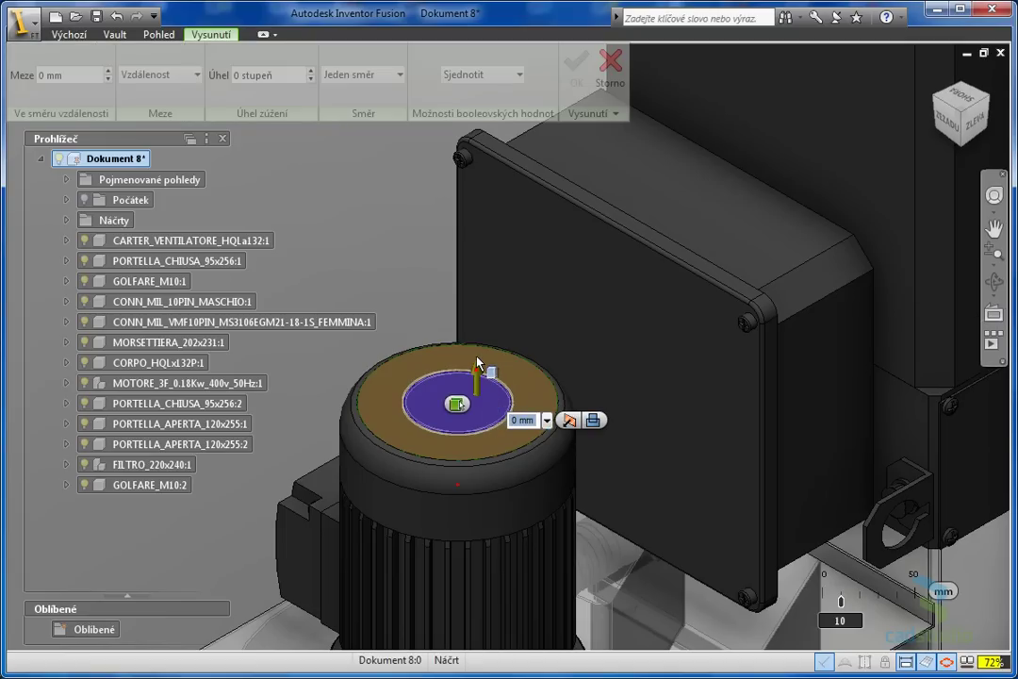
drag(478, 363, 477, 360)
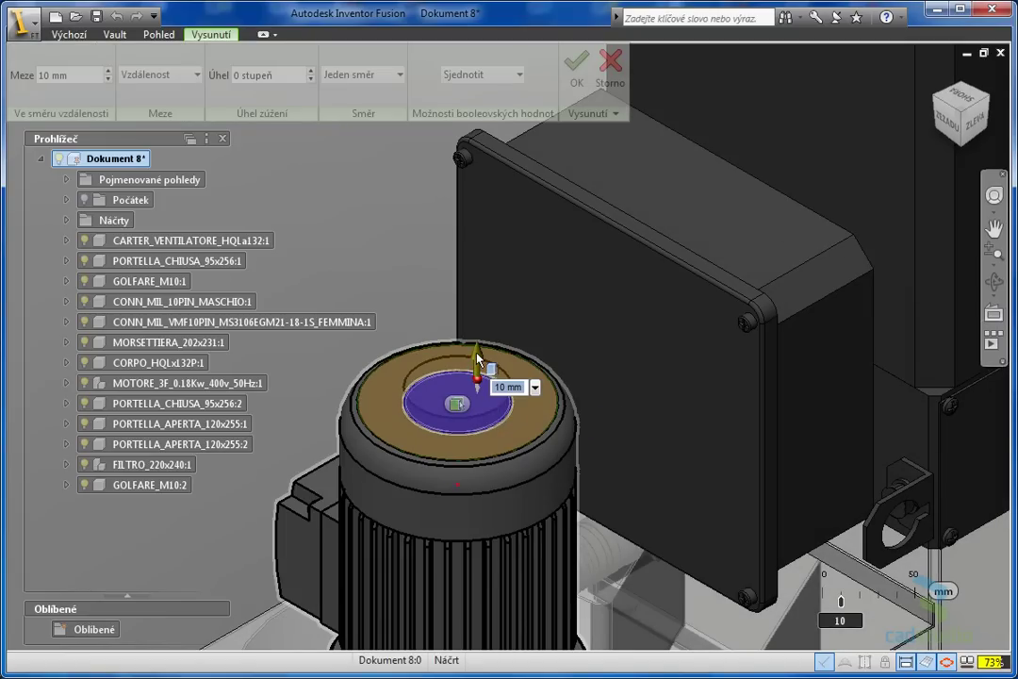
right_click(478, 358)
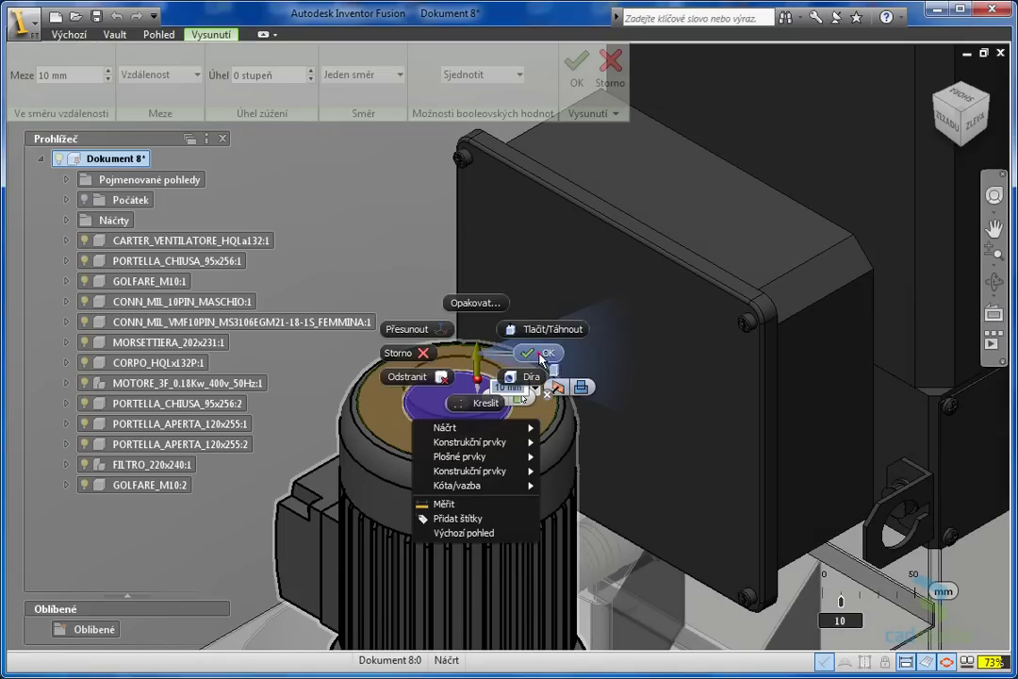
click(539, 355)
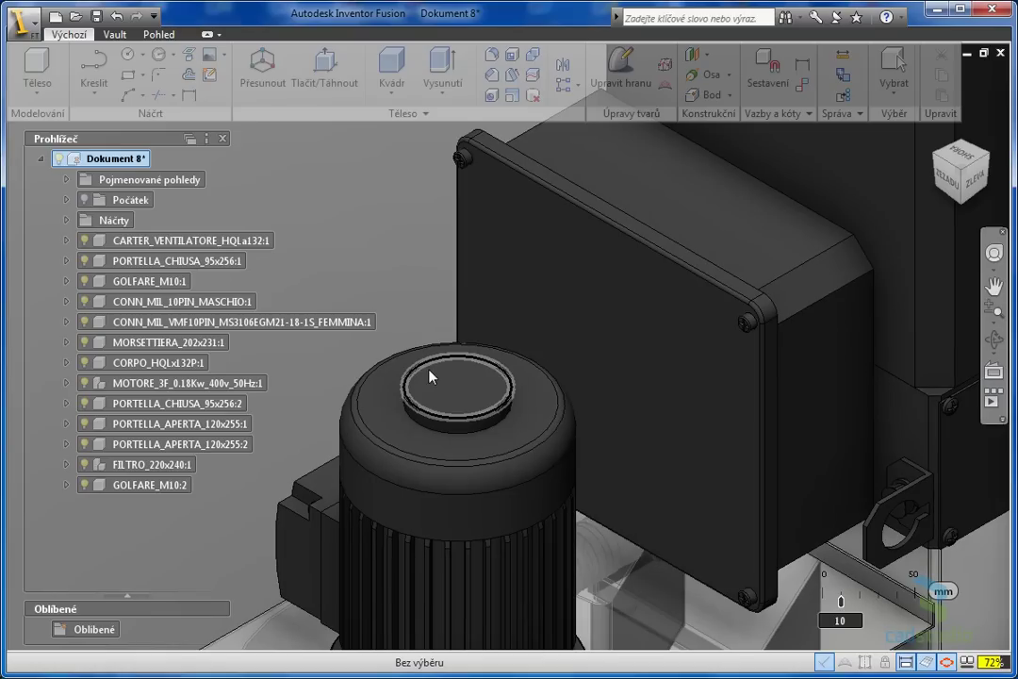
Select the raised disc's top circular edge for a Zaoblení fillet
click(439, 374)
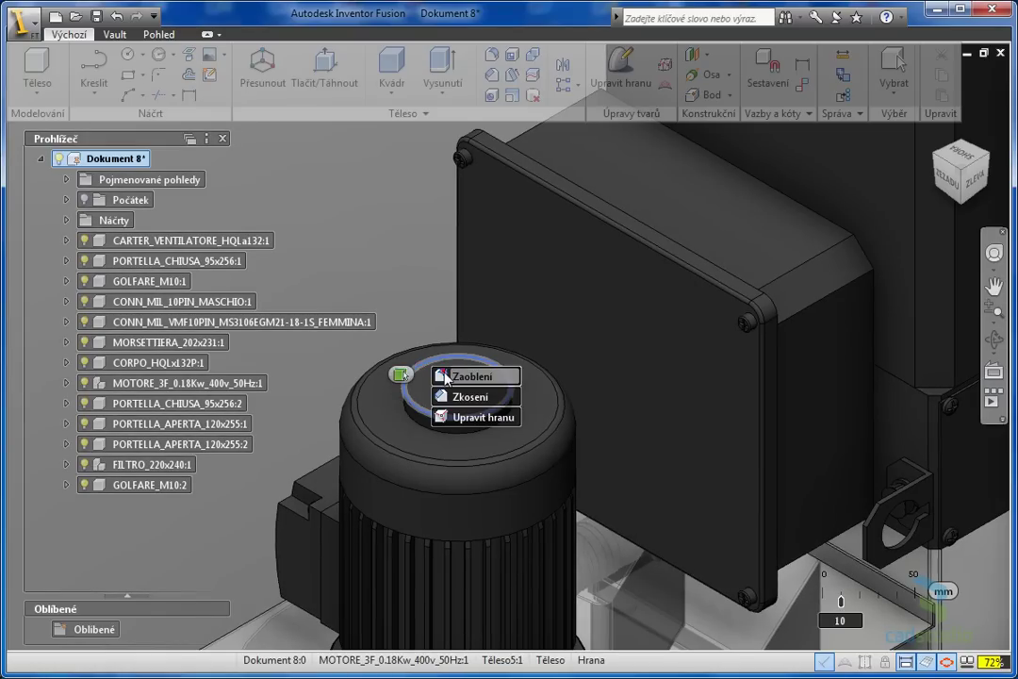
click(456, 373)
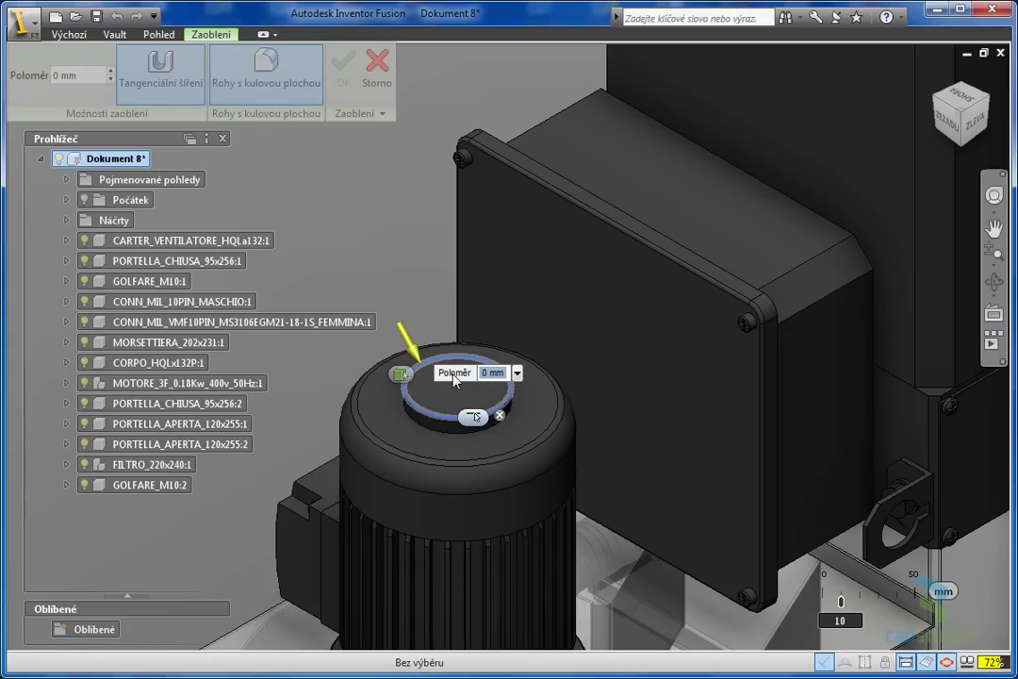
scroll(455, 382, up, 1)
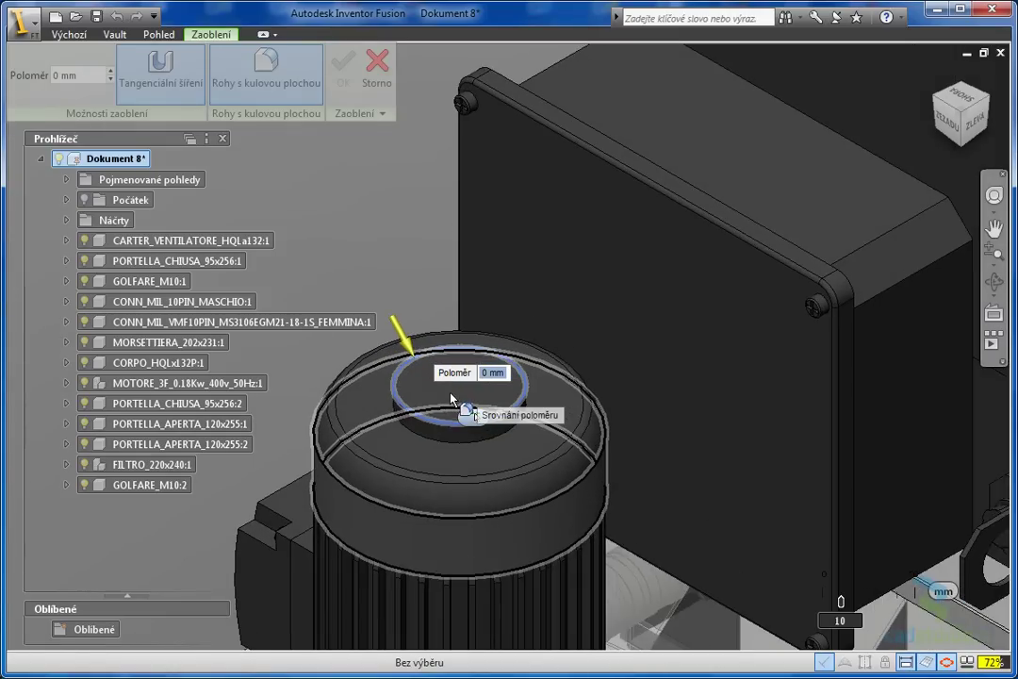
scroll(453, 391, up, 1)
scroll(451, 400, up, 1)
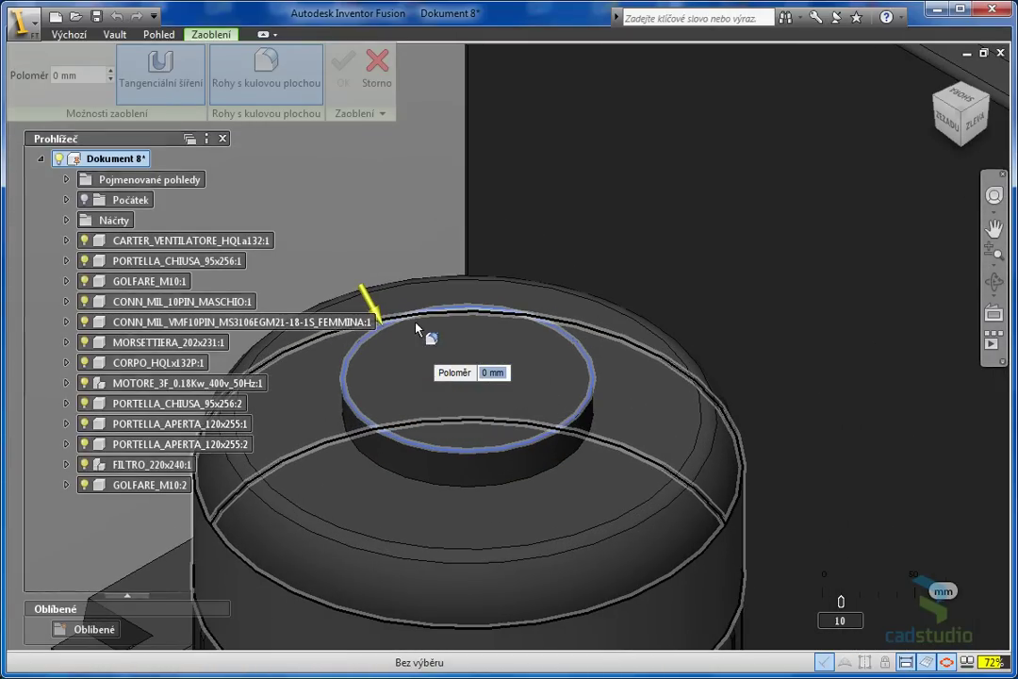
scroll(382, 325, up, 2)
Set the fillet Poloměr to 5 mm and confirm the fillet
click(376, 309)
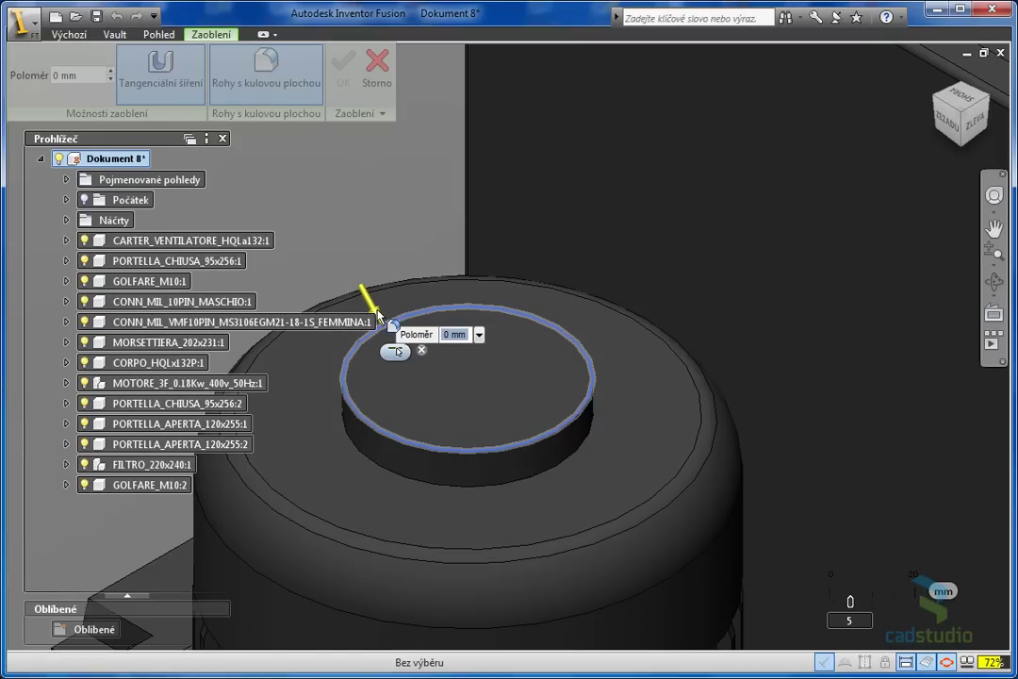
text(2,5)
key(Return)
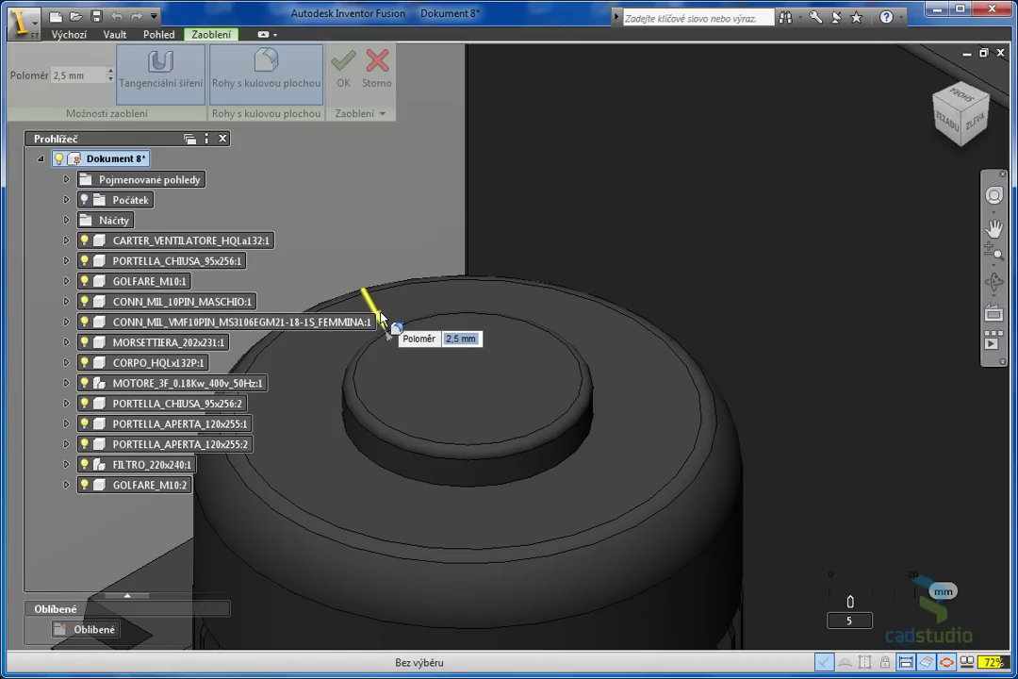
text(5)
key(Return)
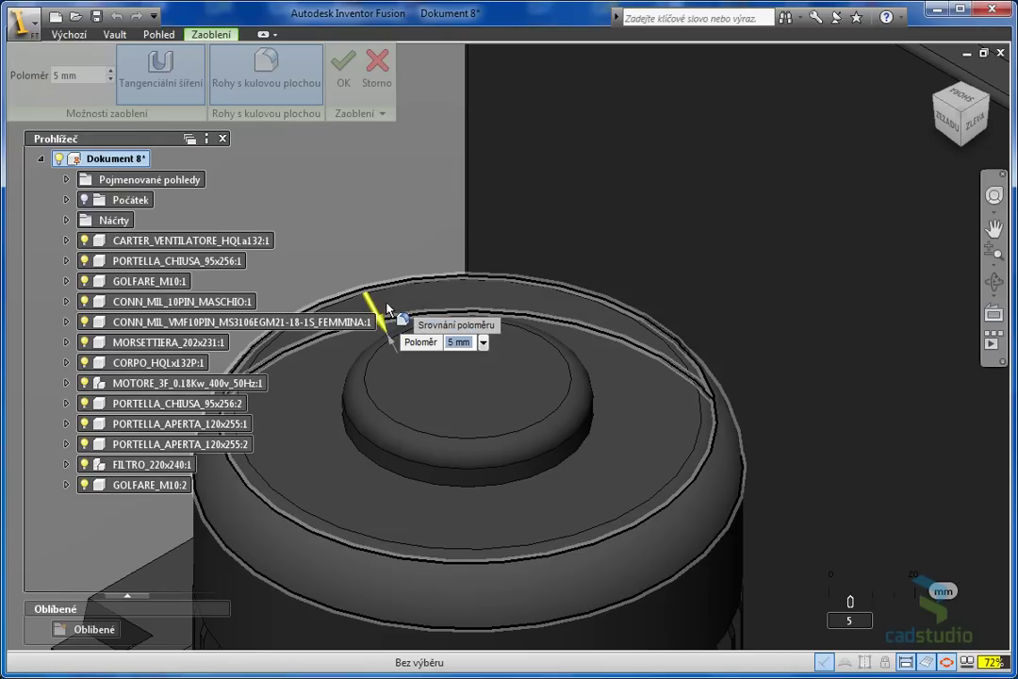
right_click(381, 317)
click(437, 305)
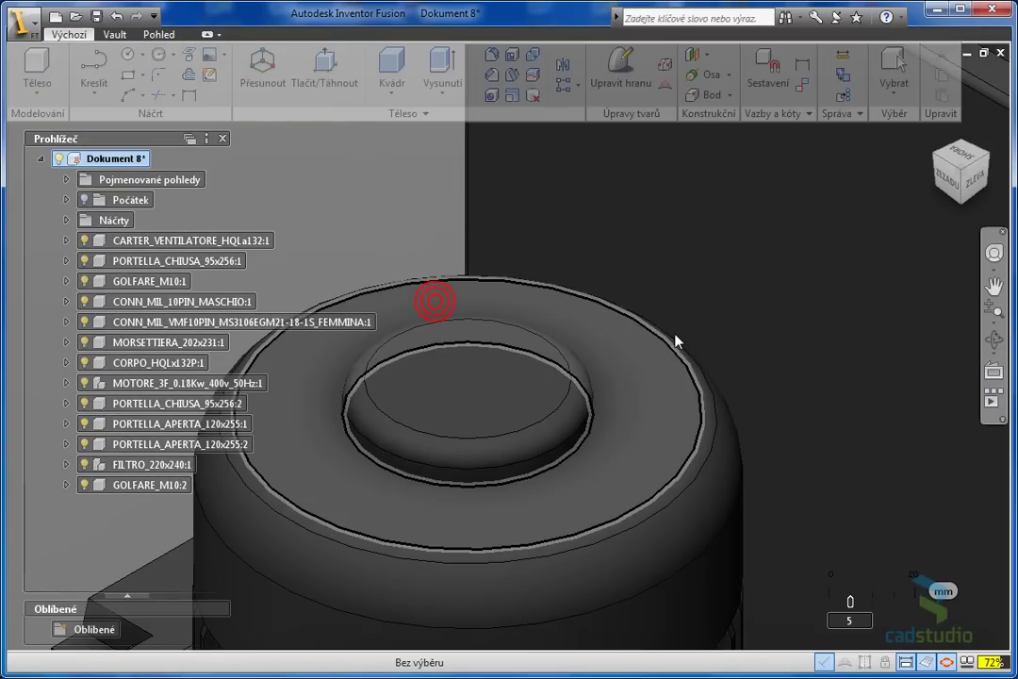
Zoom out and pan to frame the motor, terminal box and transparent housing around the filleted disc
scroll(675, 338, down, 1)
scroll(675, 338, down, 1)
scroll(675, 345, down, 1)
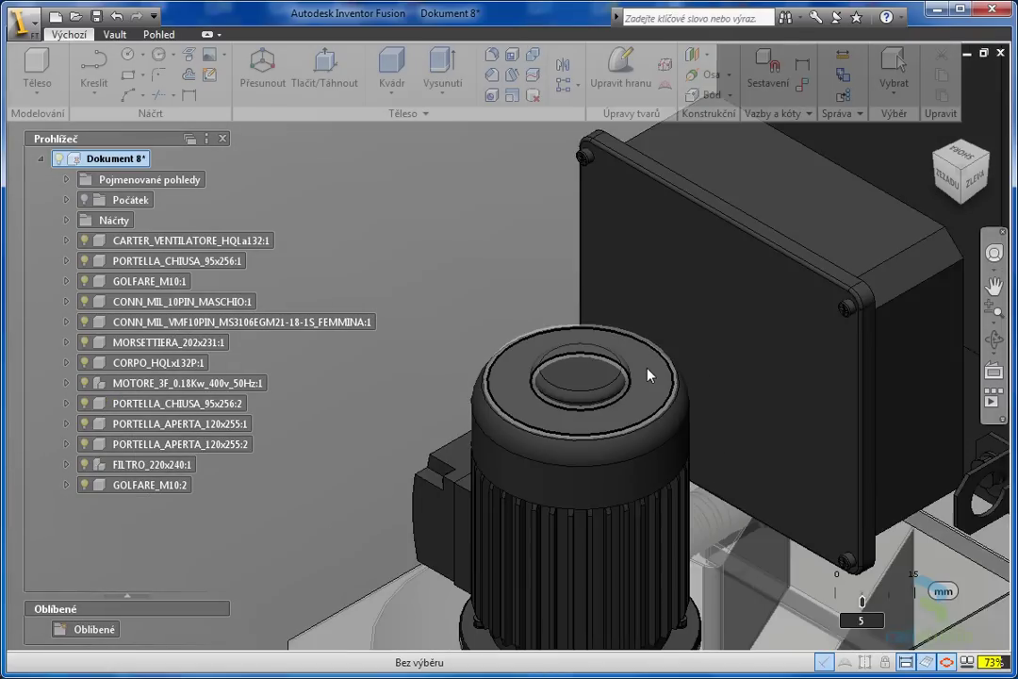
scroll(647, 376, down, 1)
scroll(647, 387, down, 1)
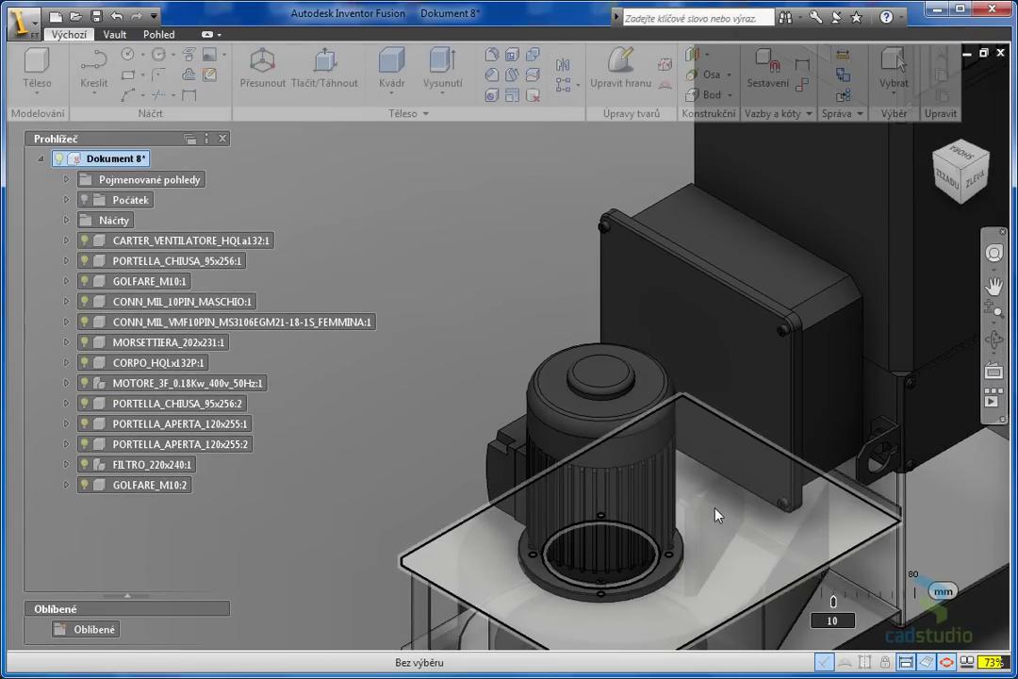
middle_drag(716, 514, 564, 329)
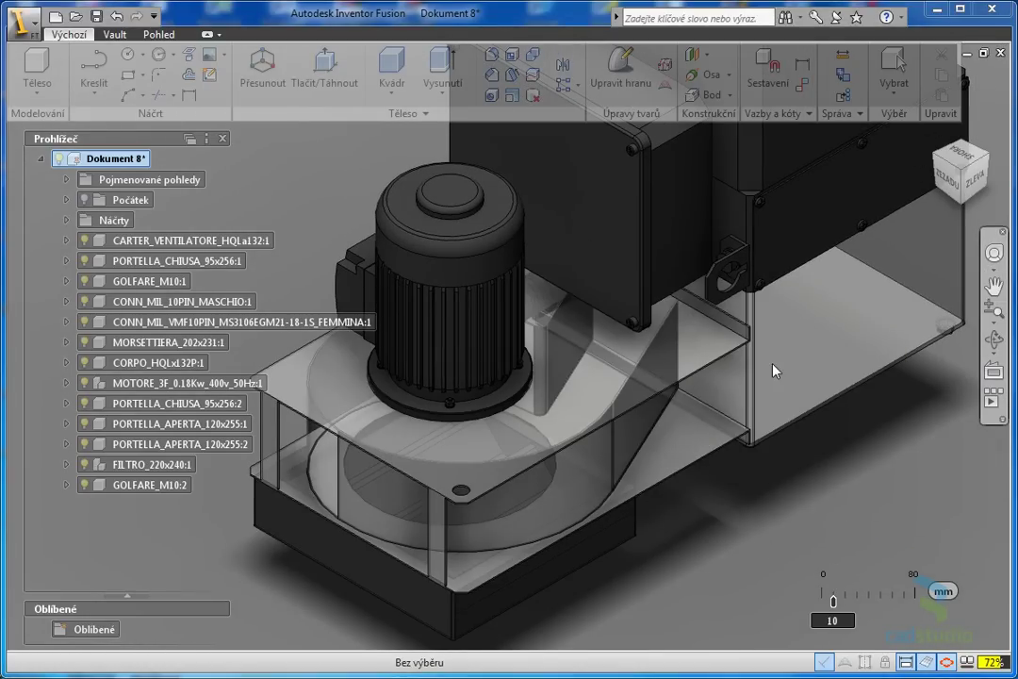
middle_drag(772, 348, 768, 520)
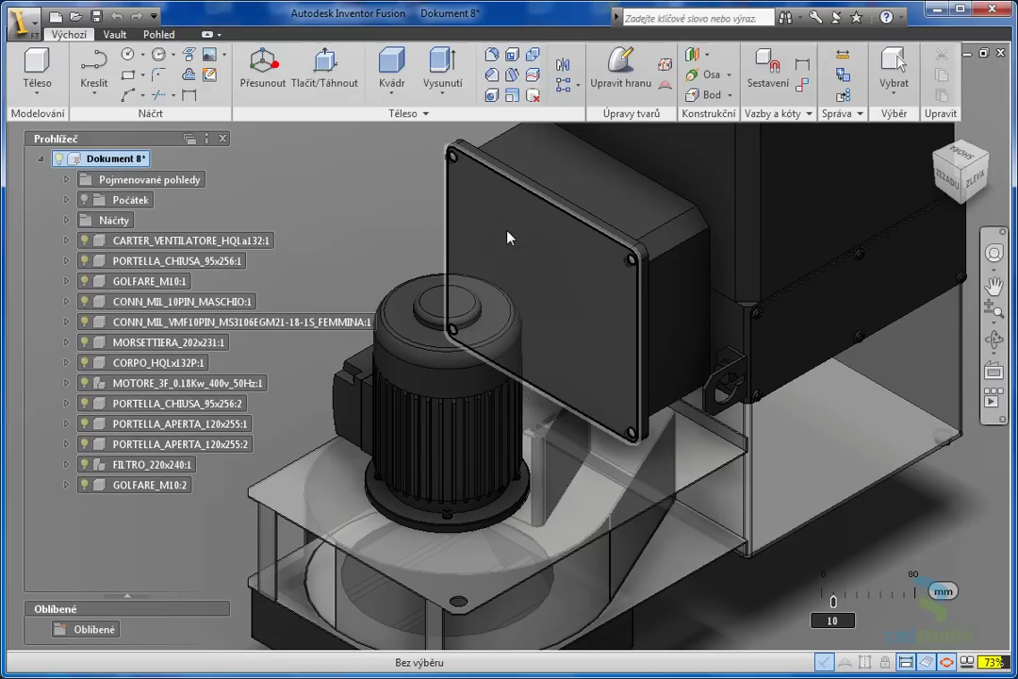
Delete the terminal box cover and its leftover face with Odstranit, exposing the round opening
right_click(509, 235)
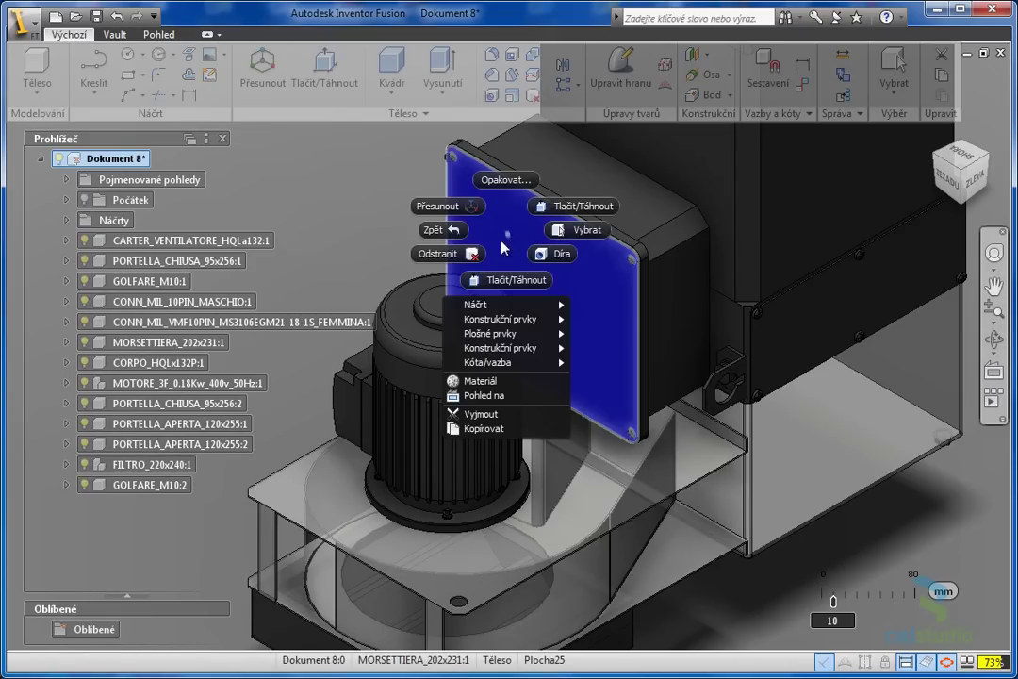
click(443, 252)
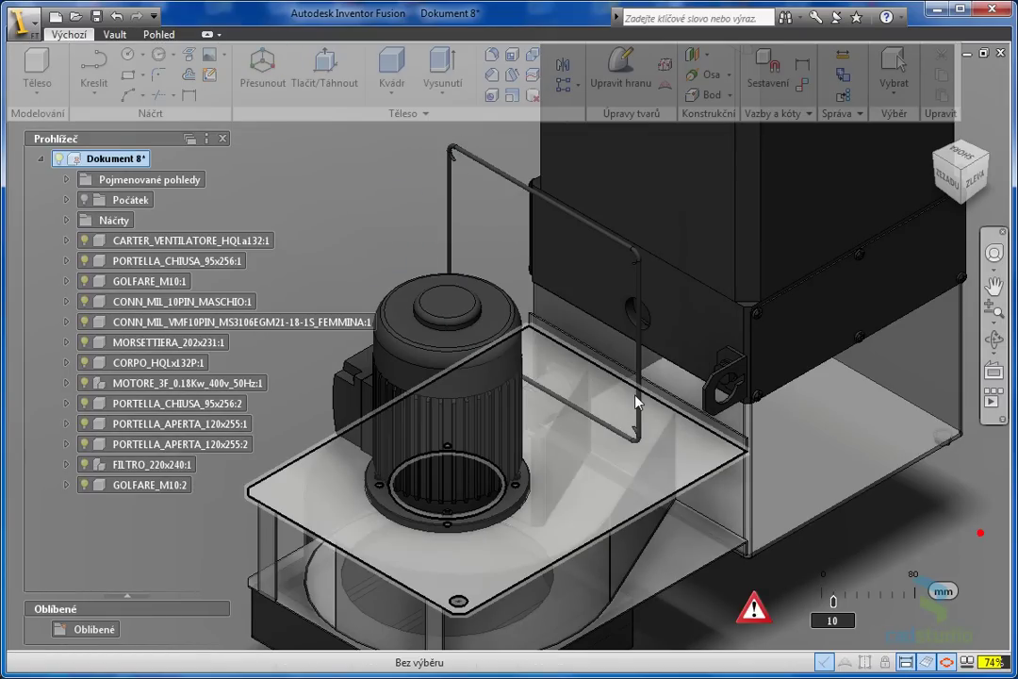
right_click(639, 389)
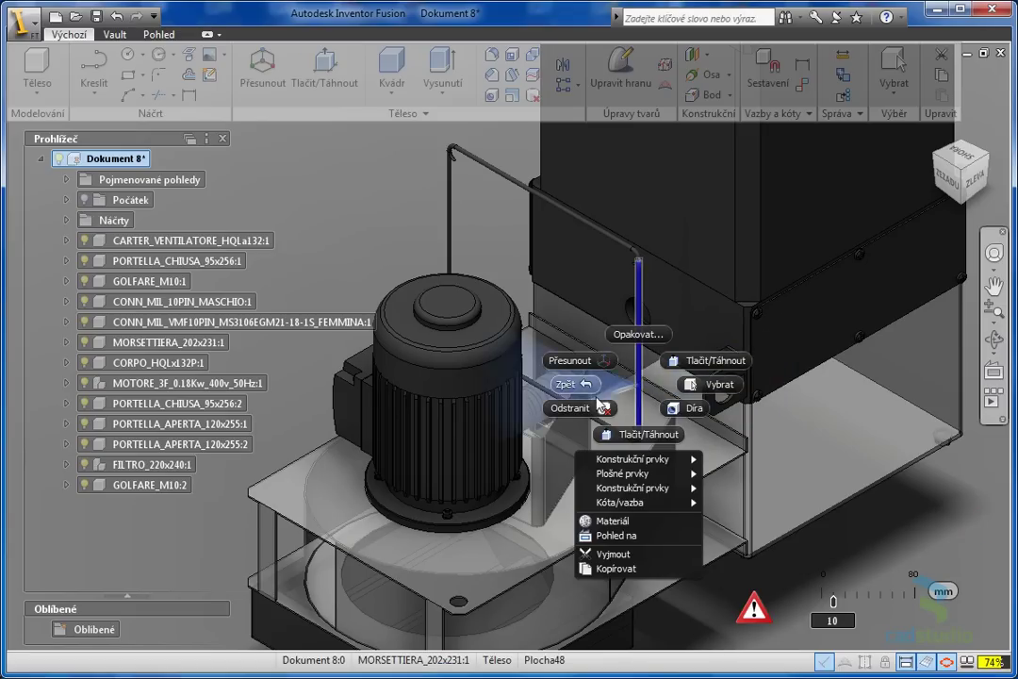
click(582, 409)
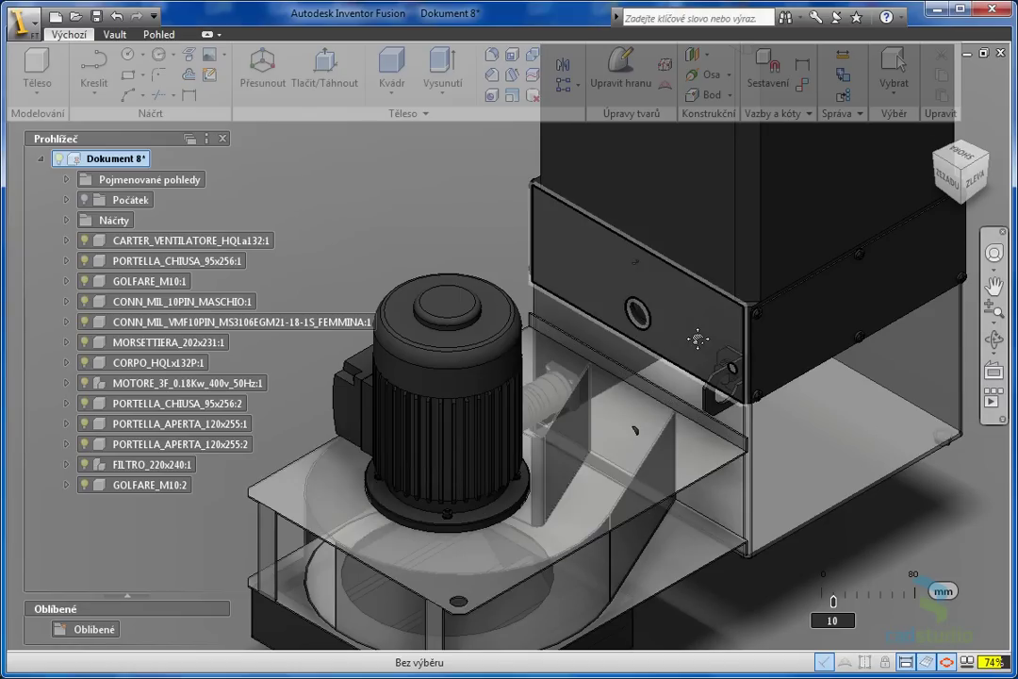
Pan, zoom and orbit to view the fan housing from below with its outlet face visible
middle_drag(688, 342, 714, 339)
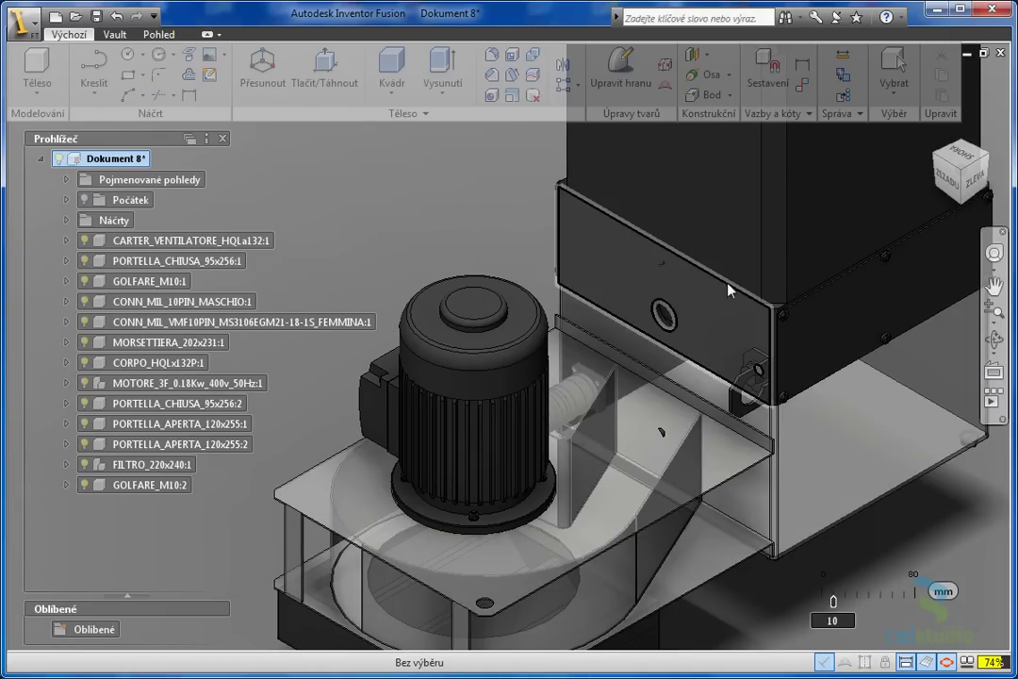
scroll(707, 302, up, 2)
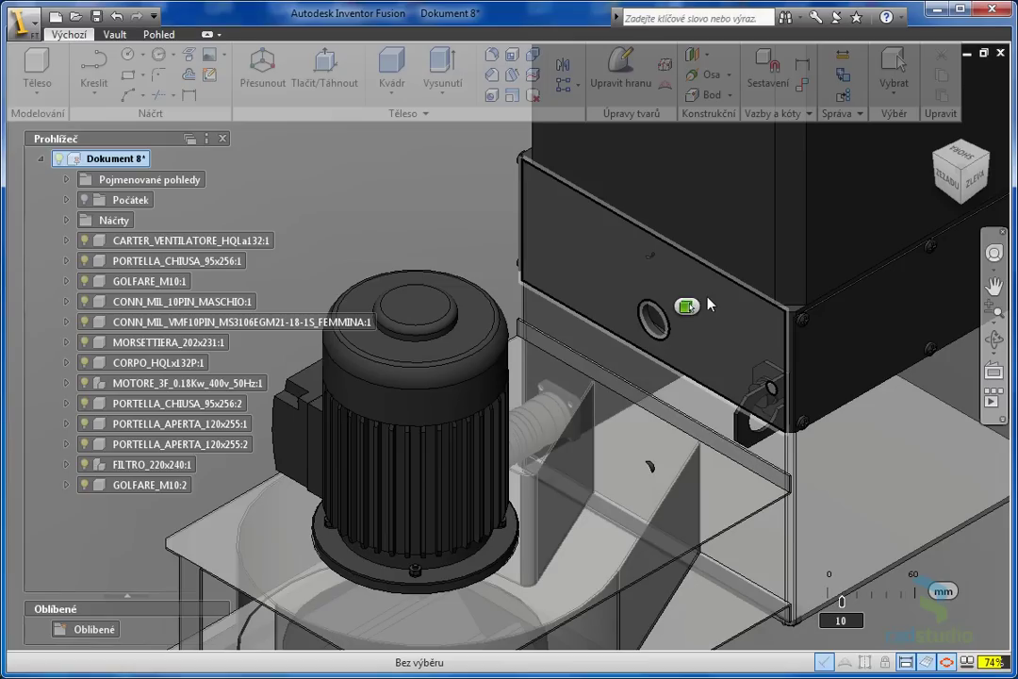
scroll(707, 302, down, 2)
scroll(707, 303, down, 1)
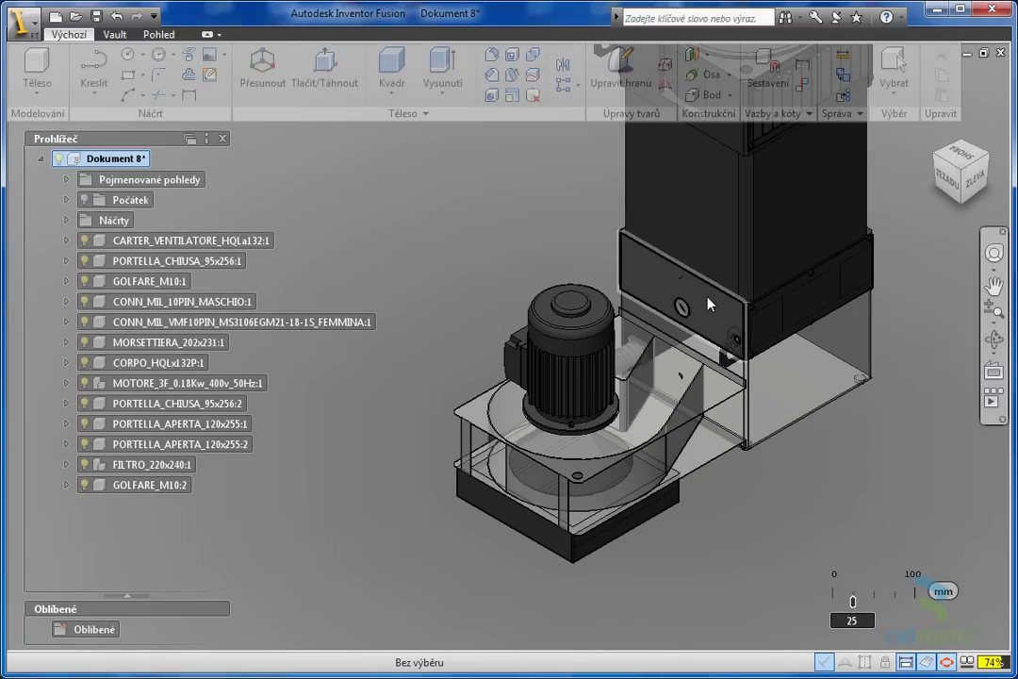
mouse_move(707, 302)
shift+middle_down()
mouse_move(727, 446)
mouse_move(765, 471)
mouse_move(800, 521)
mouse_move(801, 479)
mouse_move(827, 448)
mouse_move(836, 382)
mouse_move(862, 337)
mouse_move(852, 372)
mouse_move(743, 377)
mouse_move(736, 356)
mouse_move(657, 377)
shift+middle_up()
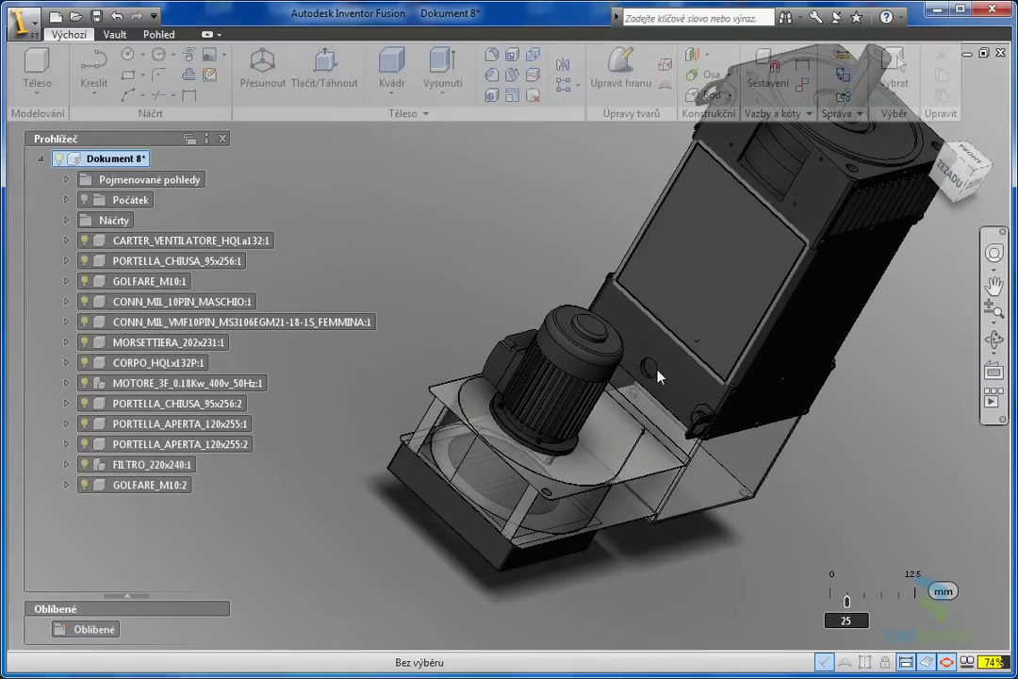
scroll(657, 376, down, 2)
scroll(657, 374, down, 3)
scroll(657, 373, down, 2)
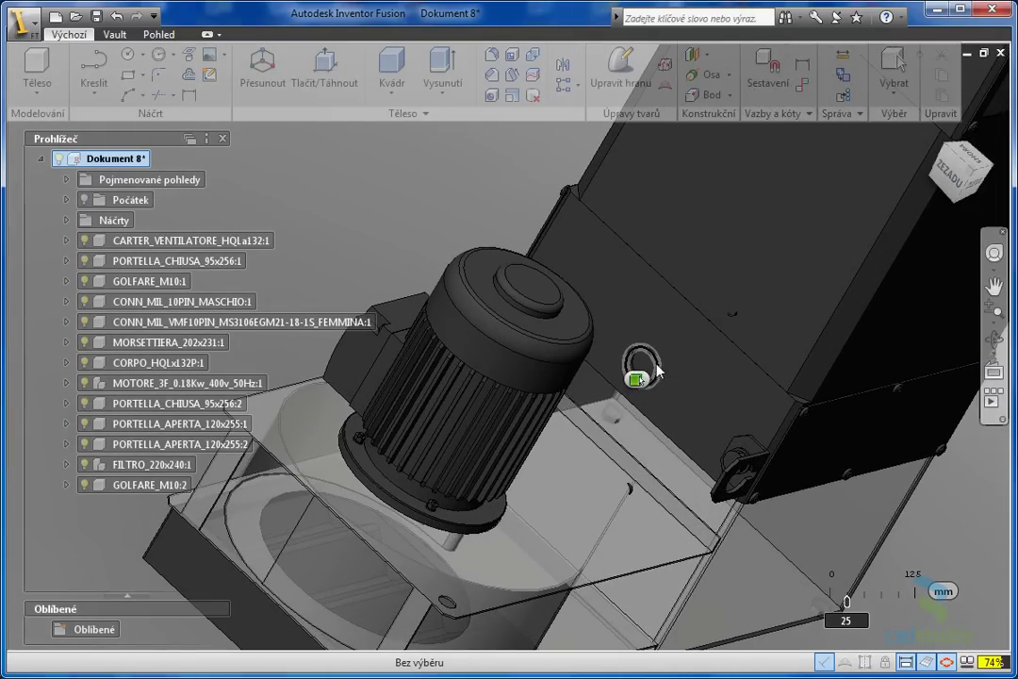
Offset the housing's outlet face outward by 30 mm using Tlačit/Táhnout
click(796, 539)
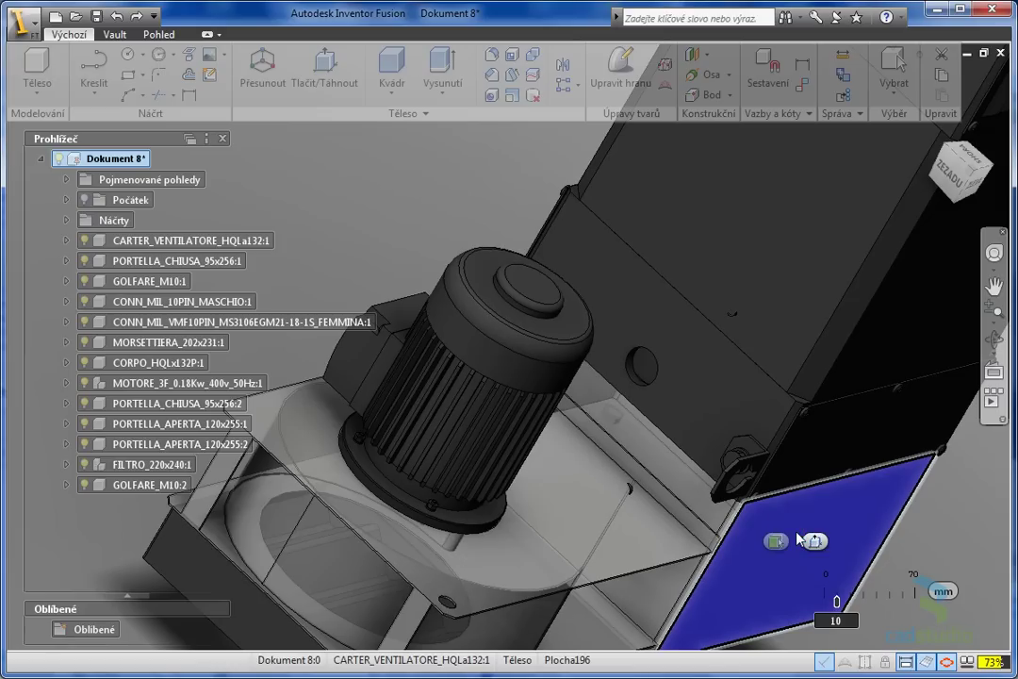
right_click(797, 539)
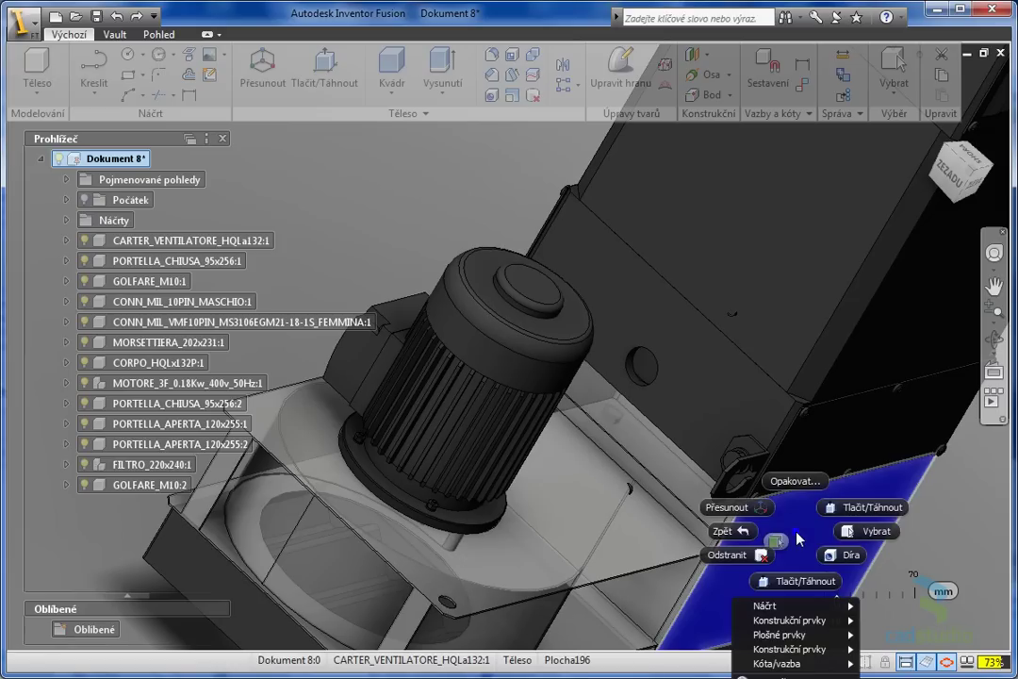
click(789, 581)
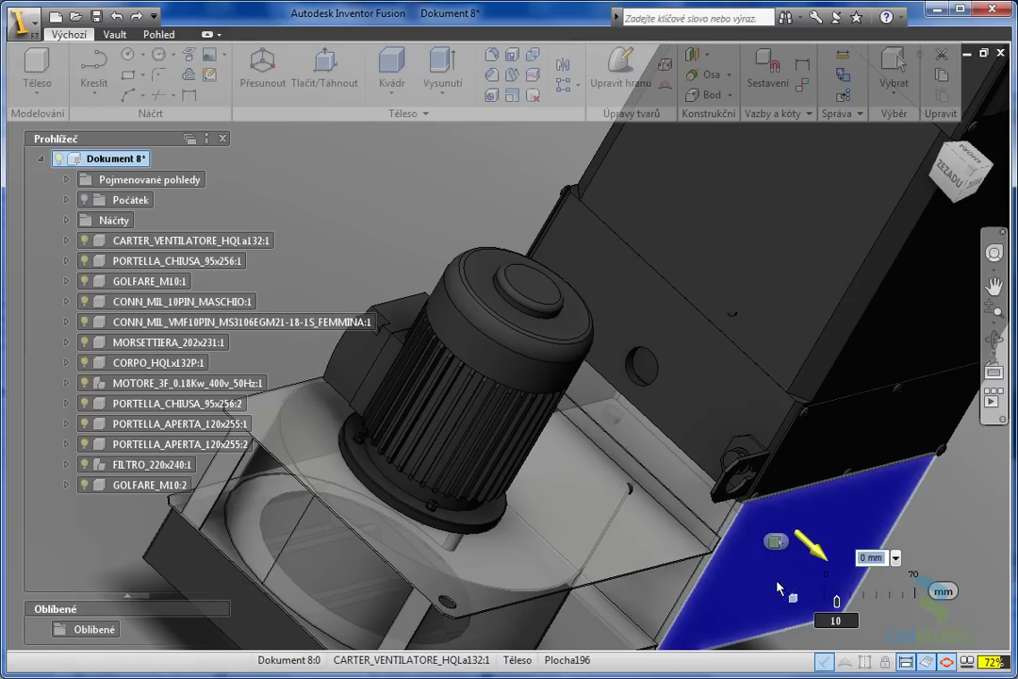
click(777, 543)
drag(827, 560, 846, 579)
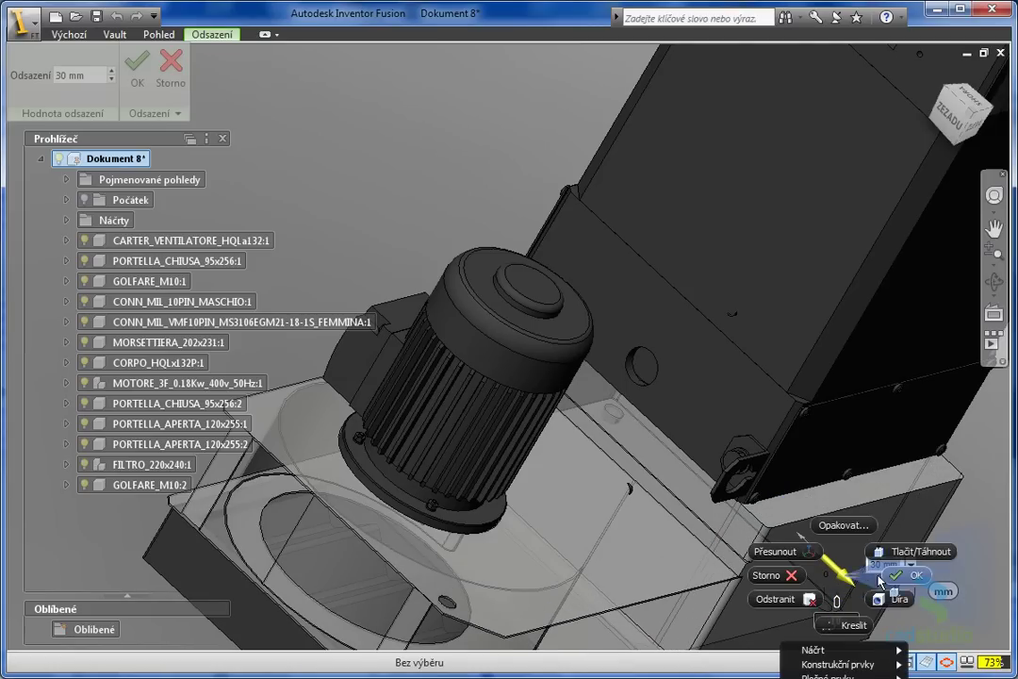
click(909, 552)
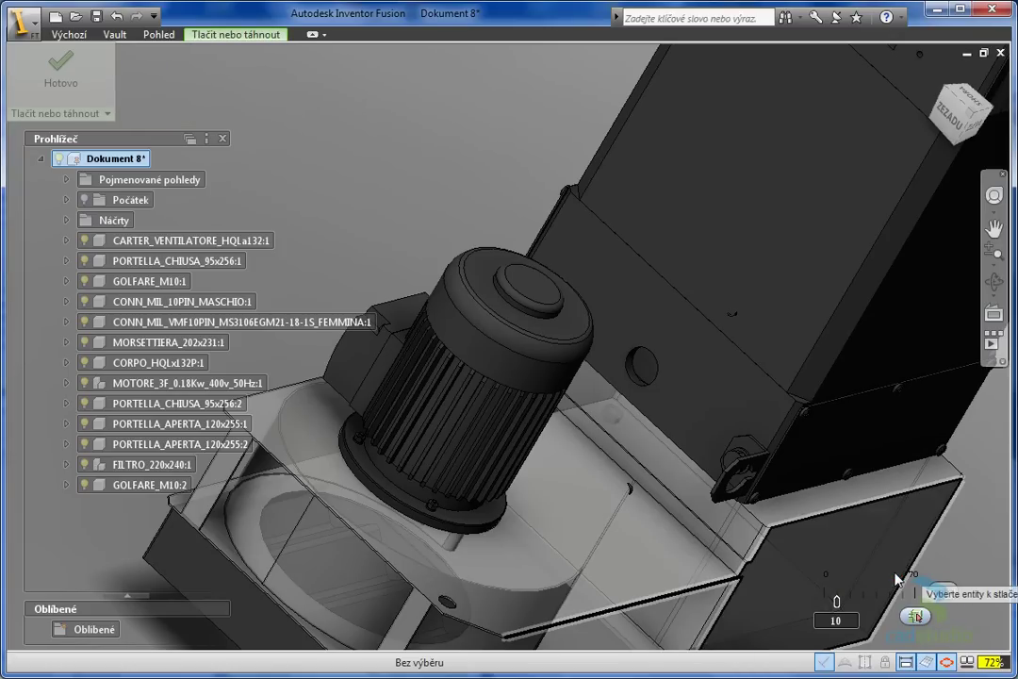
middle_drag(896, 578, 847, 417)
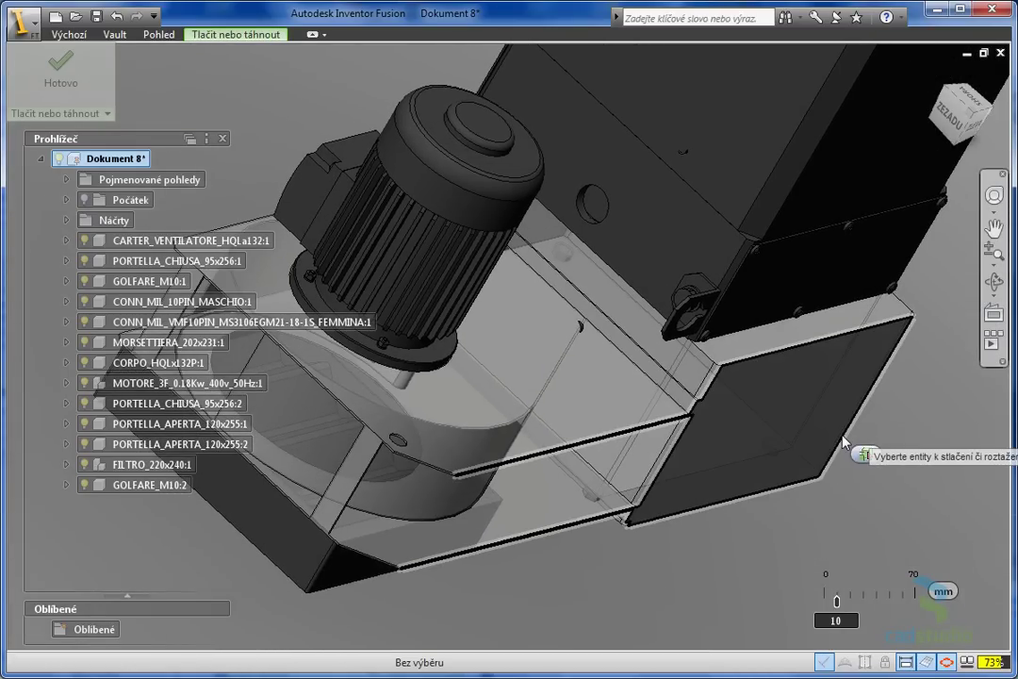